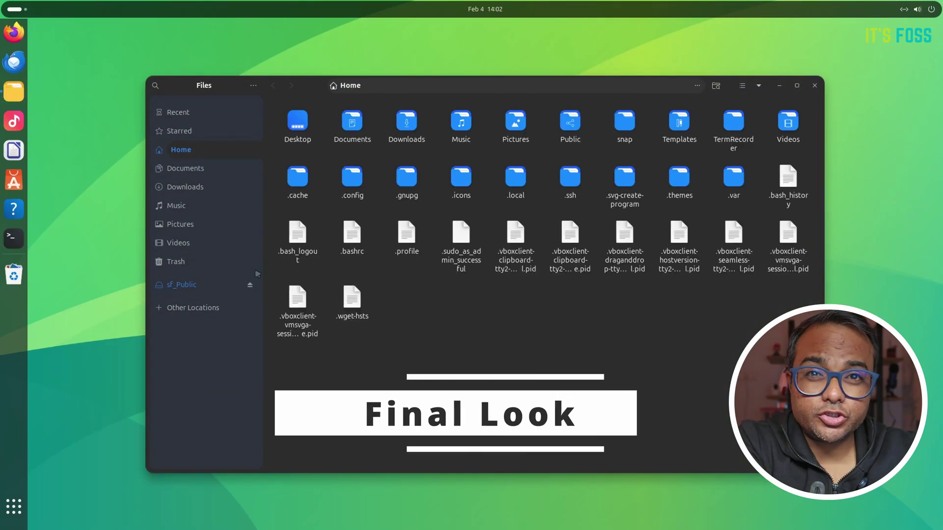
Browse the Downloads and Documents folders in Files, then return to Home.
left_click(191, 187)
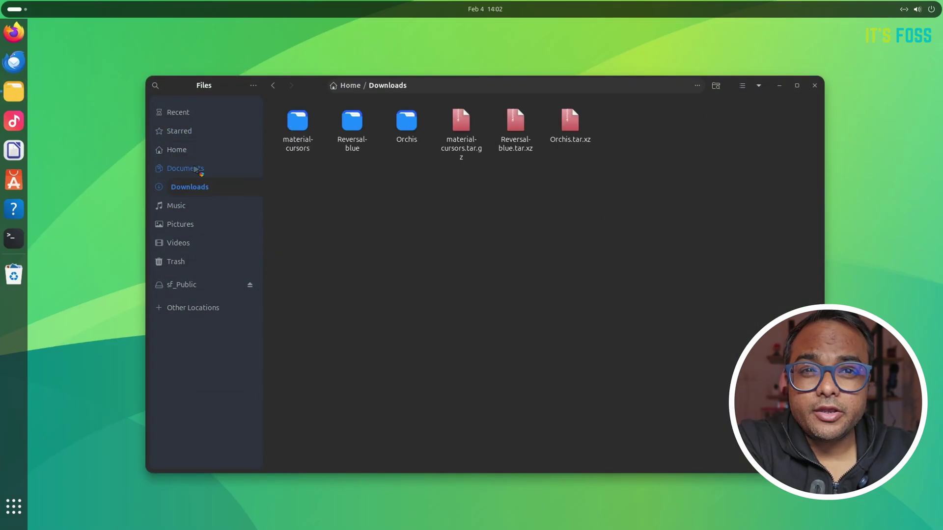
left_click(196, 170)
left_click(178, 150)
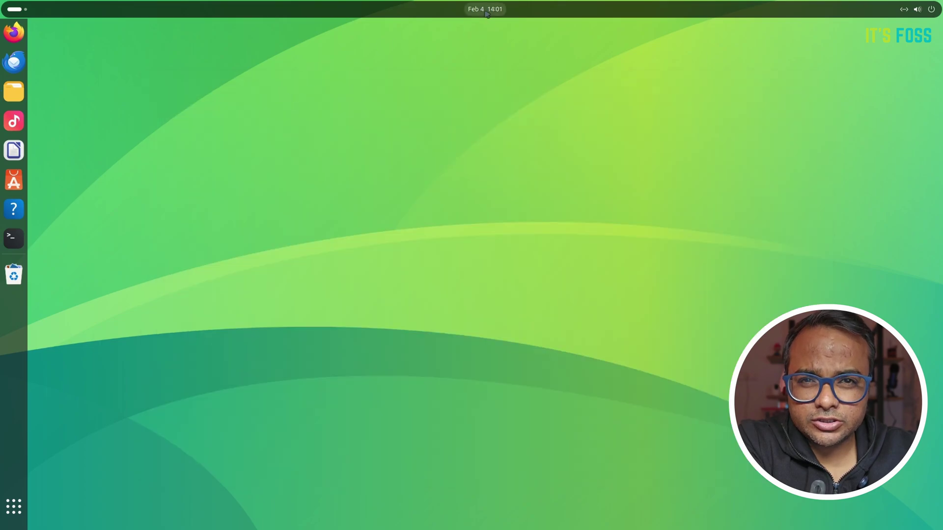
Preview the calendar panel and quick settings panel, closing each afterwards.
left_click(487, 10)
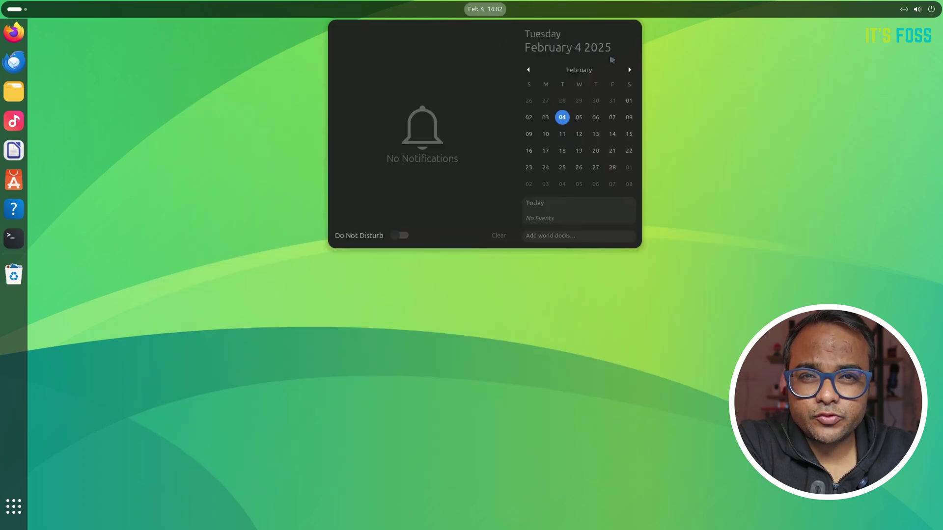
left_click(800, 61)
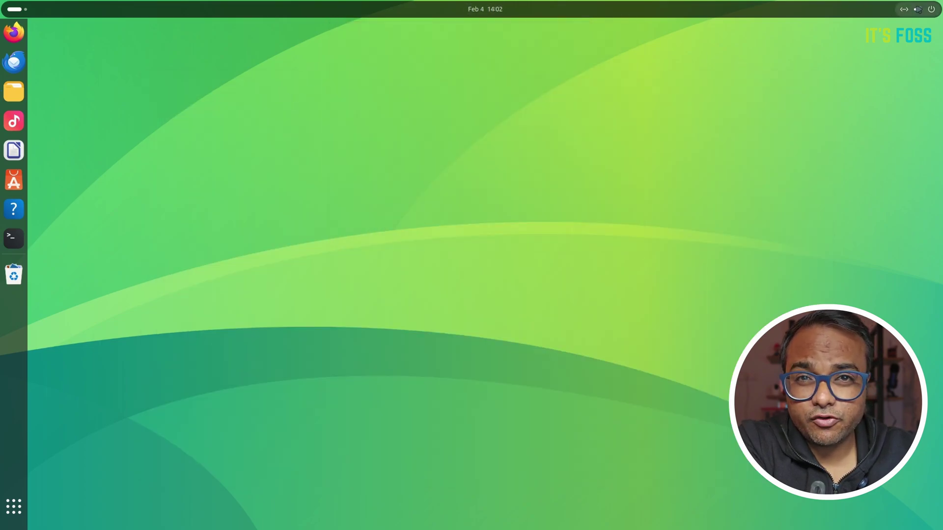
left_click(917, 9)
key("Escape")
Show the app grid and scroll through the installed applications.
left_click(14, 506)
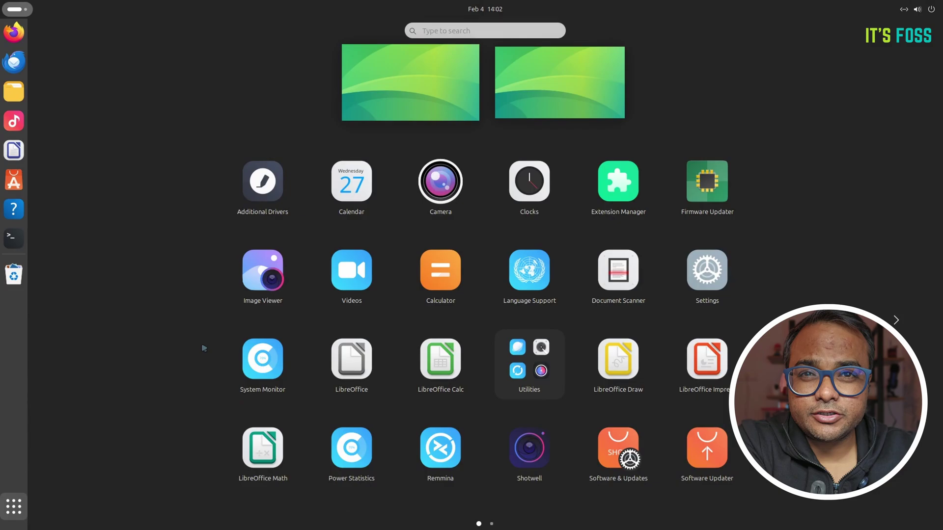
scroll(204, 348, "down", 1)
scroll(204, 348, "up", 1)
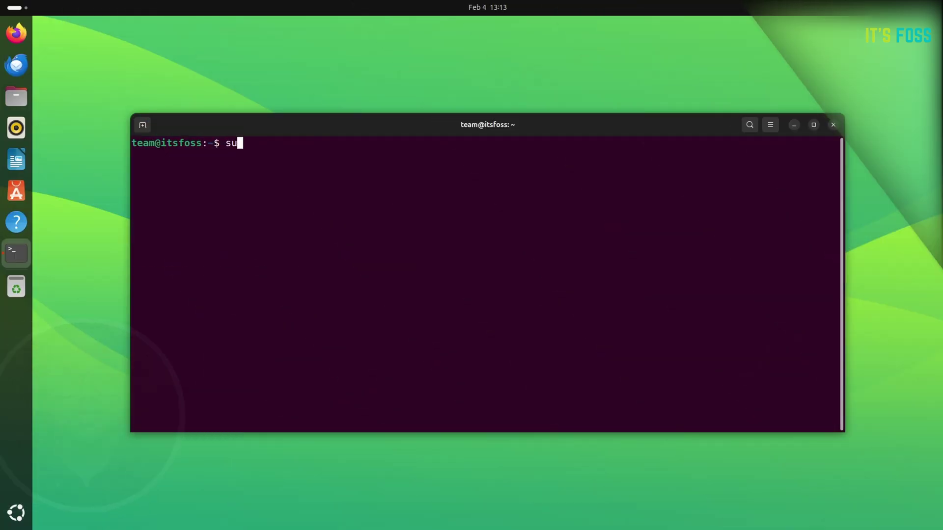
Run sudo apt install gnome-tweaks gnome-shell-extension-manager, then close the terminal.
type("do apt install gnome-tweaks gnome")
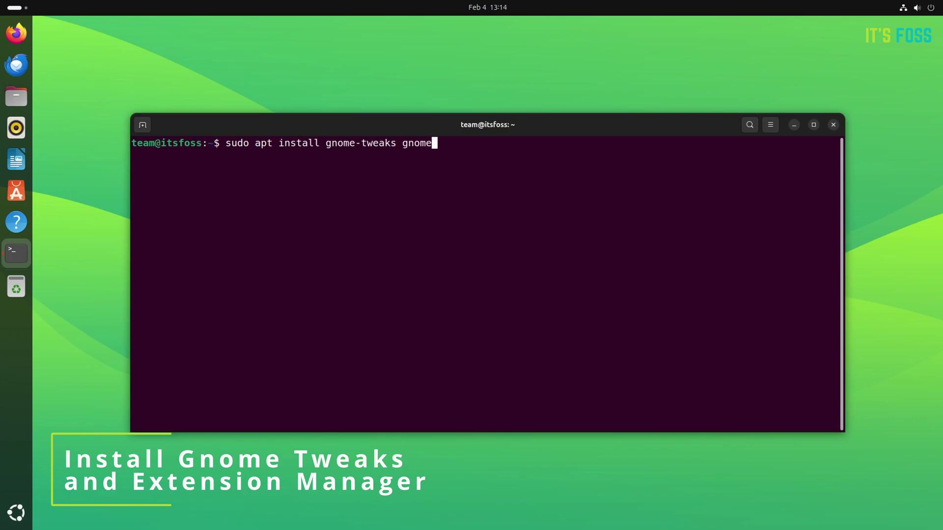
type("-manager")
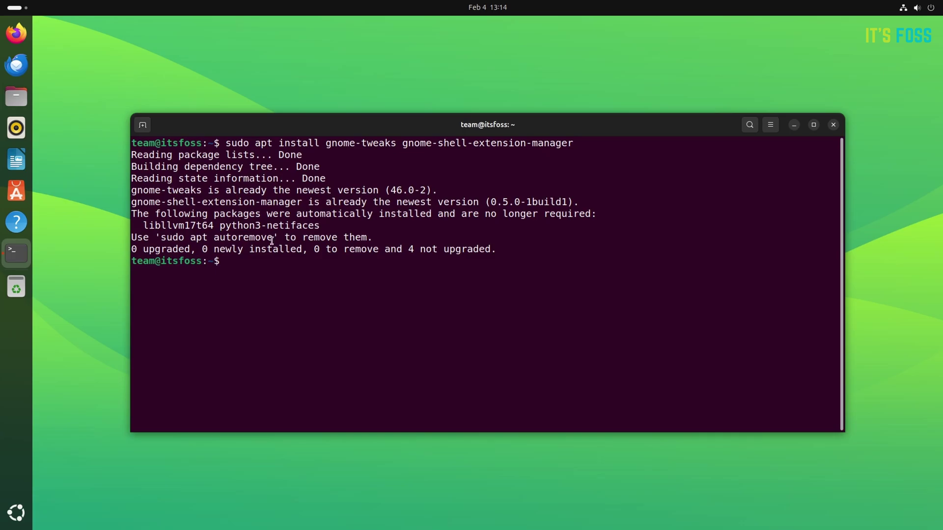
key("ctrl+d")
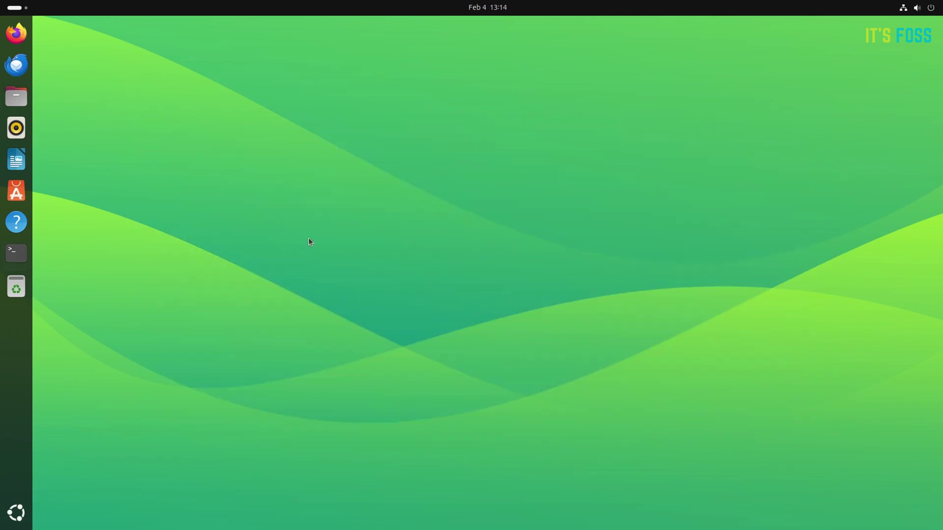
Launch Extension Manager by searching 'exte' in Activities.
key("super")
type("exte")
left_click(494, 101)
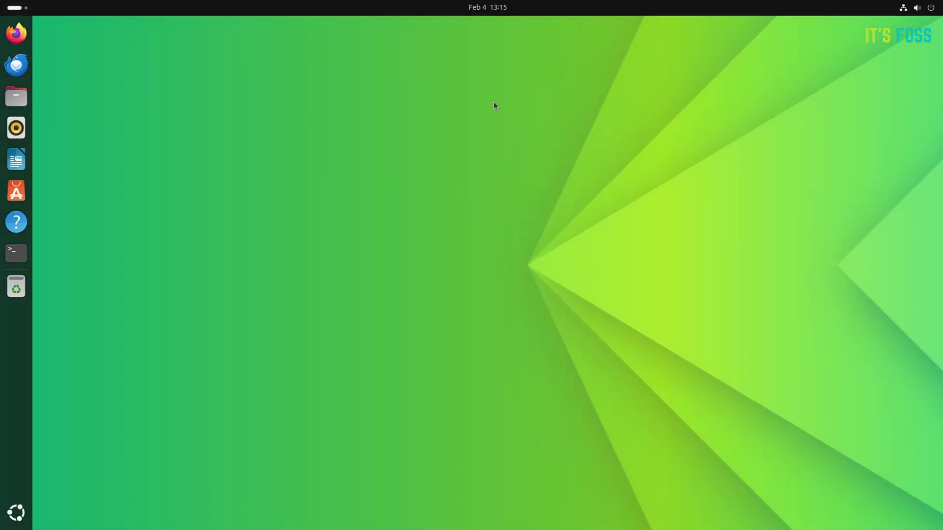
Find User Themes under Browse, install it and confirm.
left_click(518, 93)
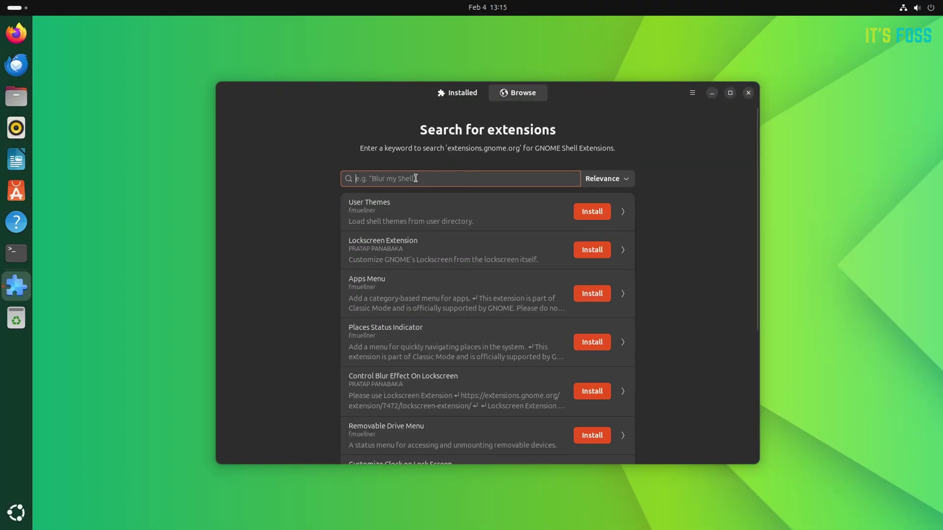
left_click(364, 225)
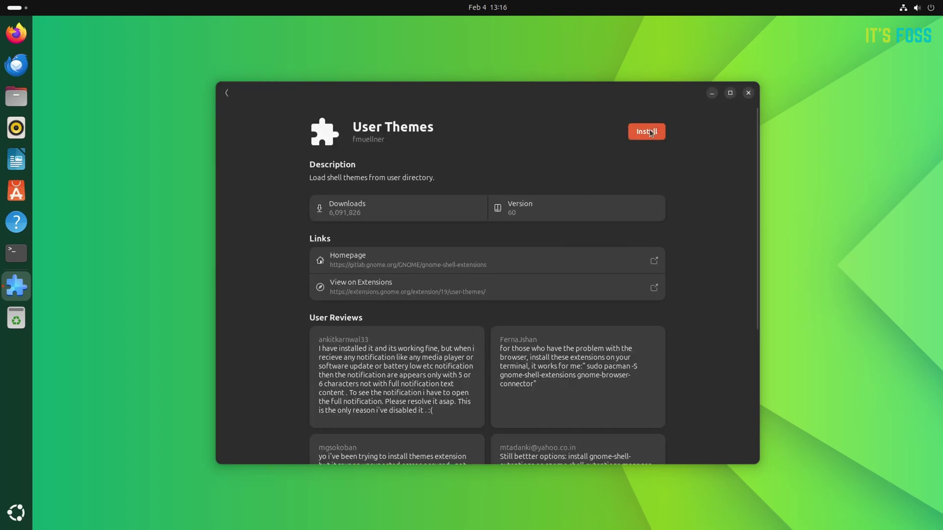
left_click(650, 133)
left_click(532, 300)
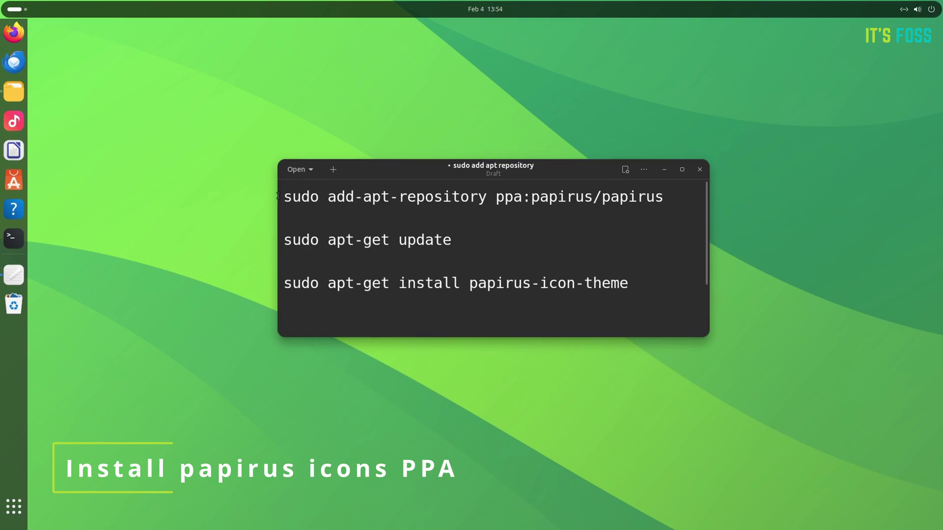
Copy the add-apt-repository line from the Text Editor draft.
left_click_drag(278, 196, 664, 197)
right_click(638, 197)
left_click(659, 218)
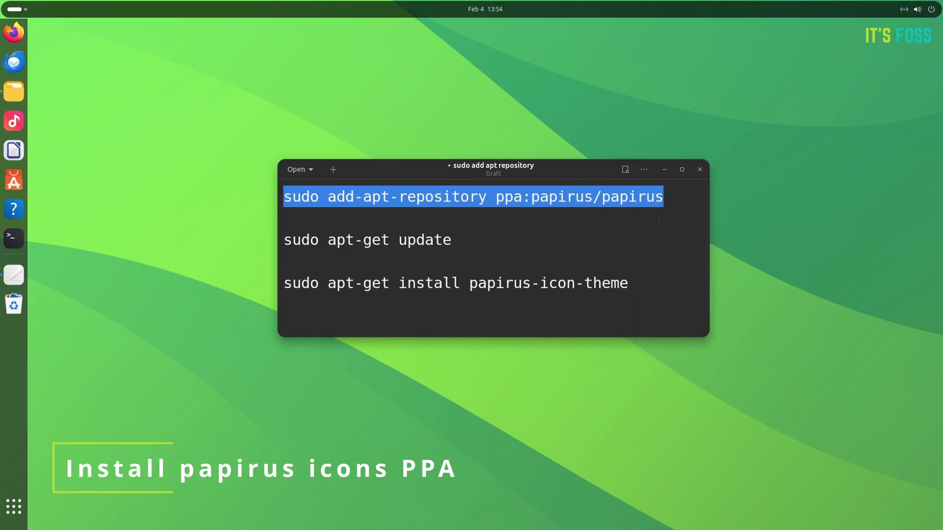
Paste the command into a new terminal, run it and enter the sudo password.
left_click(14, 238)
right_click(251, 144)
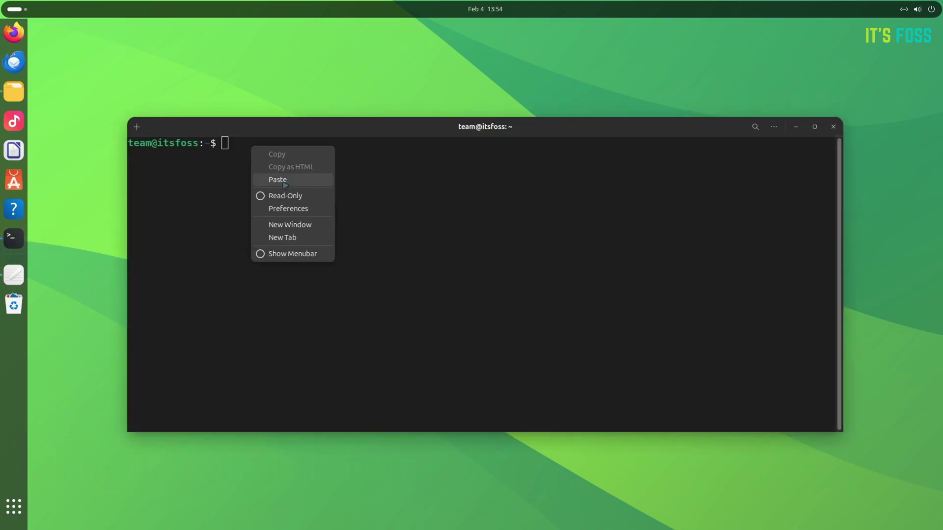
left_click(285, 180)
key("Return")
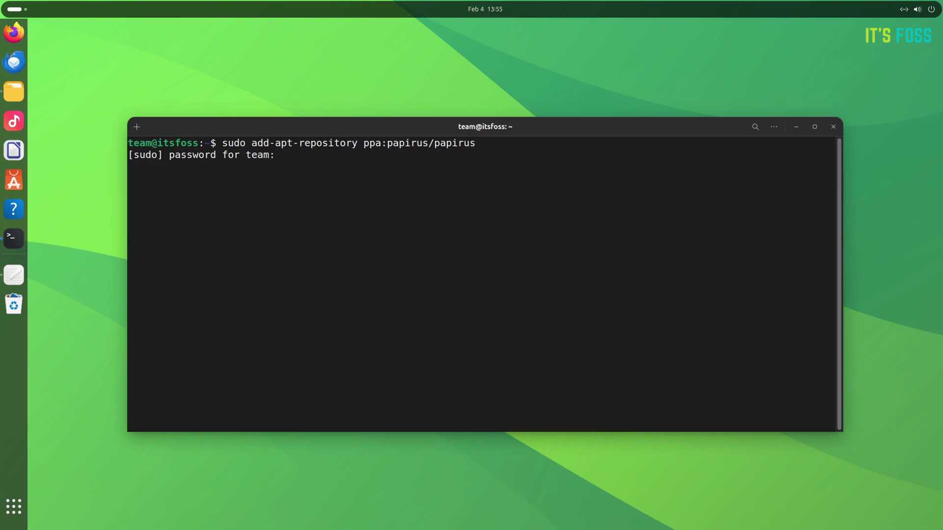
key("Return")
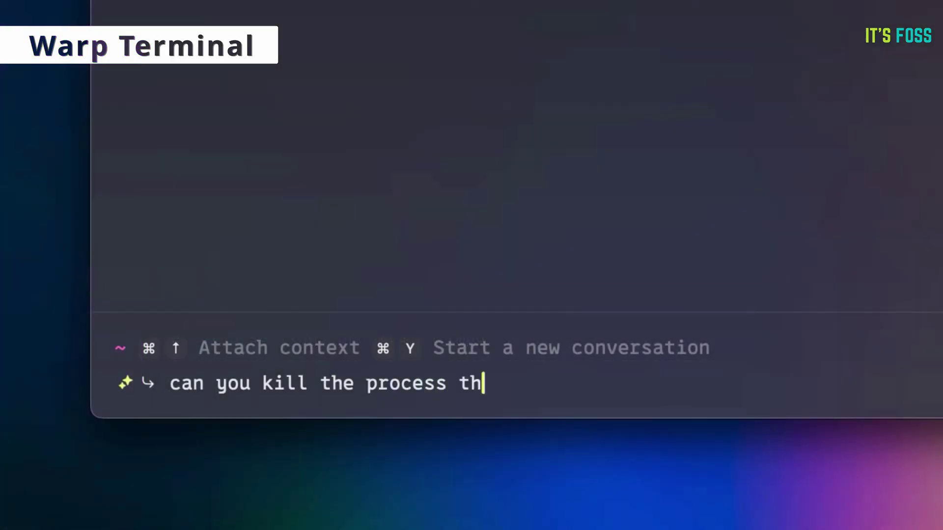
Ask Warp AI to kill the process on port 3000 and approve its lsof and kill commands.
type("port 3000")
key("Return")
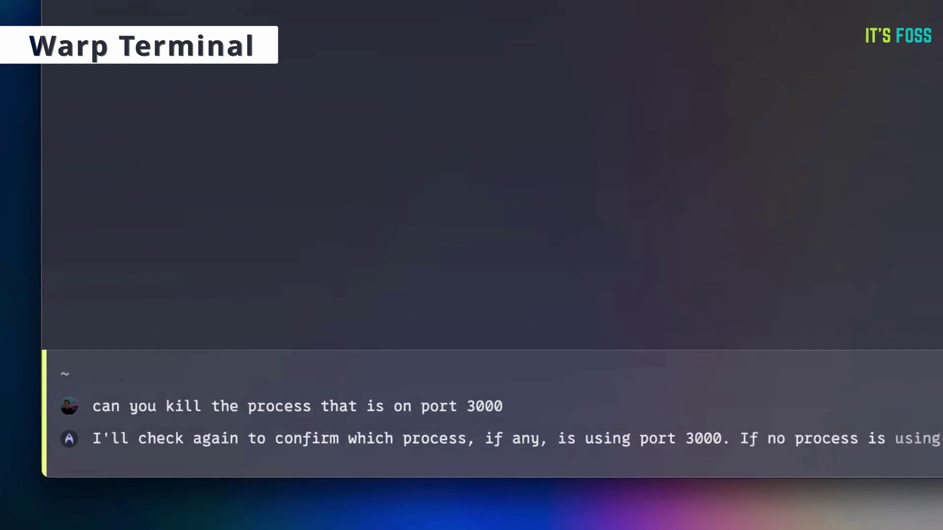
key("Return")
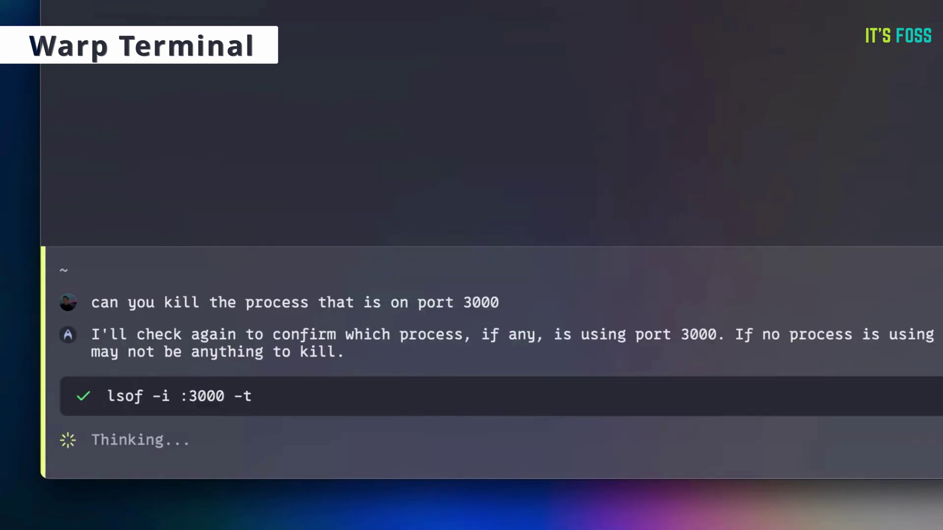
key("Return")
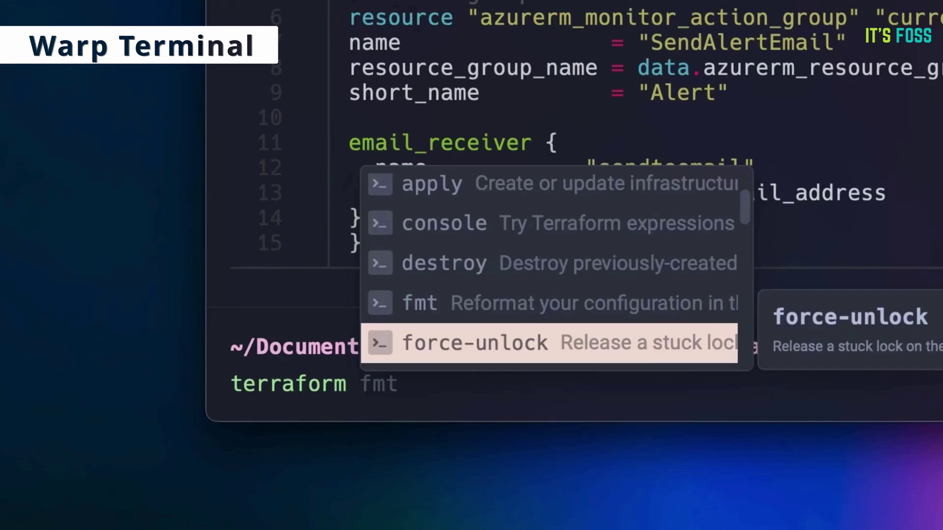
Run terraform fmt, then rerun bat to print monitoring.tf's first 15 lines.
key("Up")
key("Return")
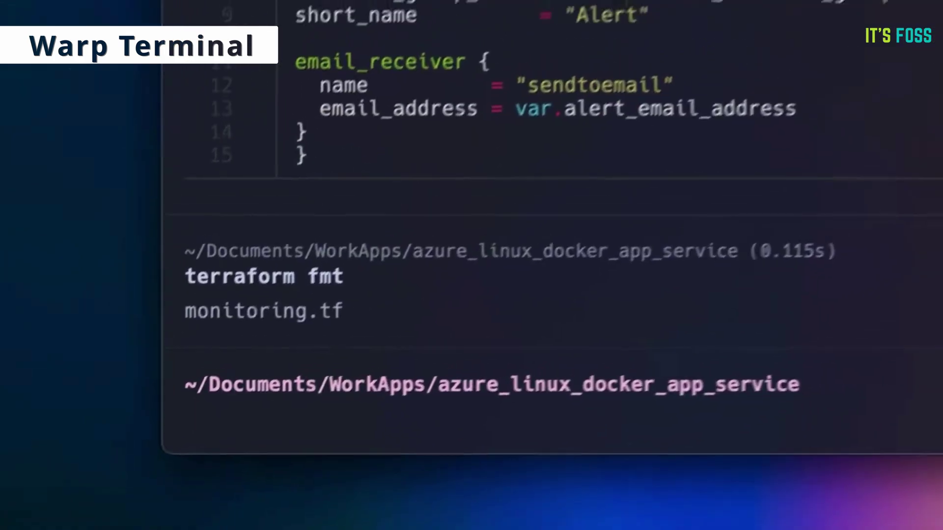
key("Up")
key("Up")
key("Return")
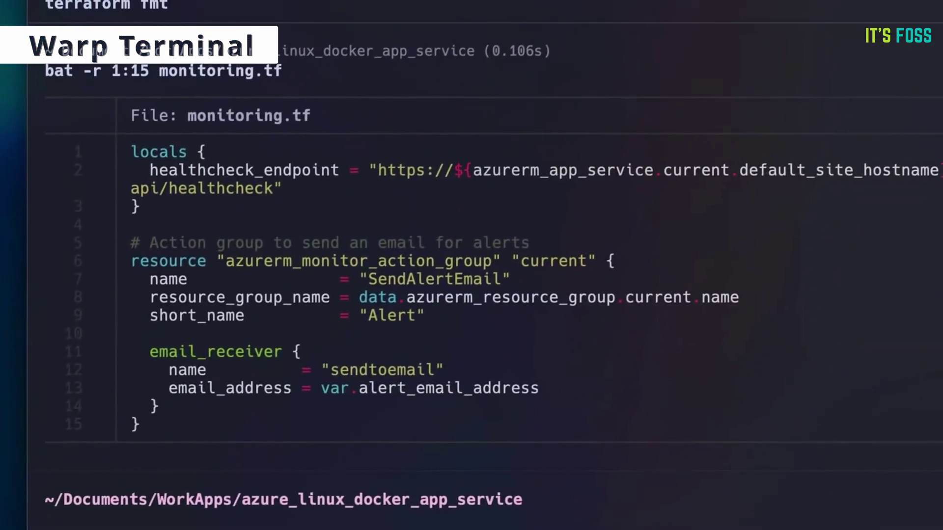
Add the acmeincproject git clone step and a 'cd acme' code block to the notebook.
type("git clone")
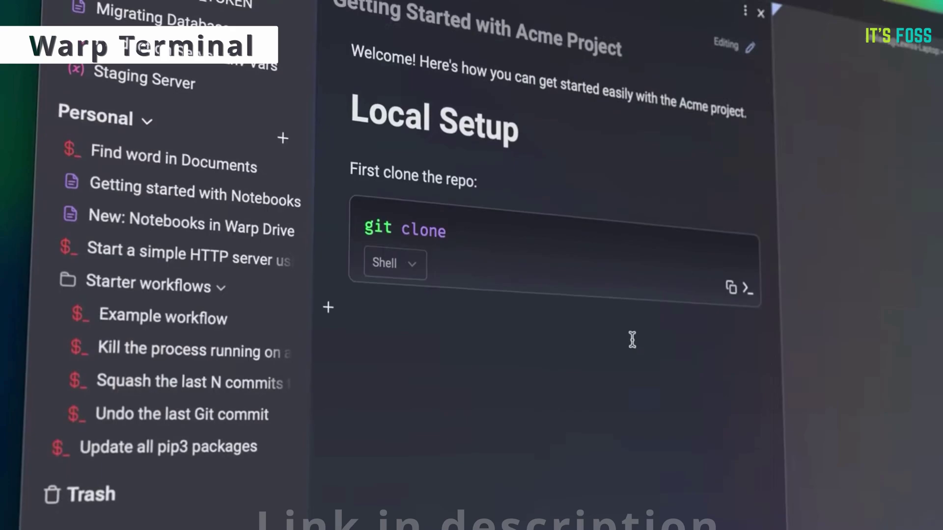
type(" https://github.com/acmeinc/acmeincproject")
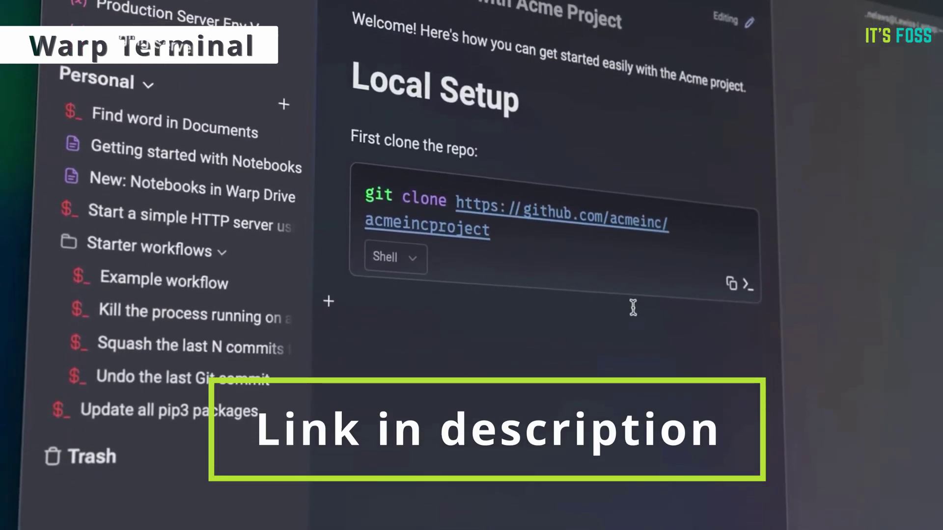
type("Then change into the directory.")
key("Return")
type("cd acme")
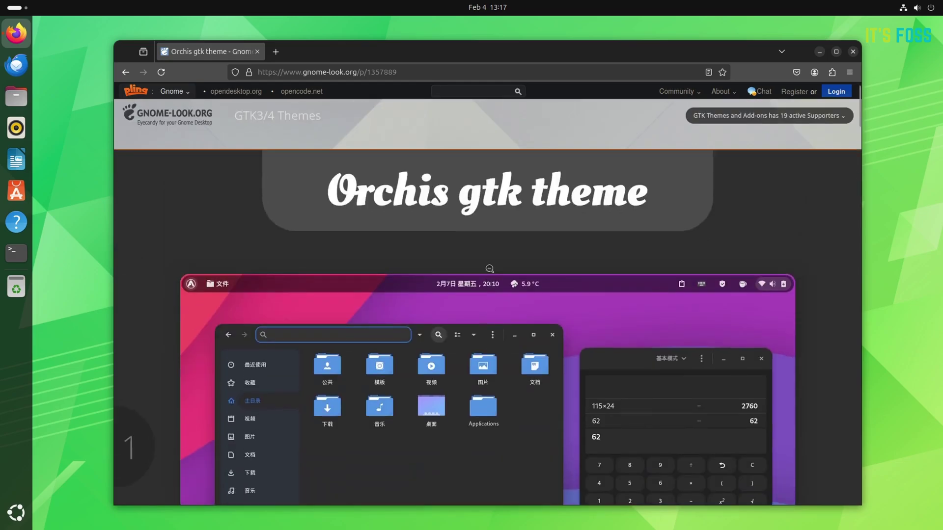
Download Orchis.tar.xz from the Orchis theme's Files tab and scroll back up.
left_click(490, 269)
scroll(446, 335, "down", 3)
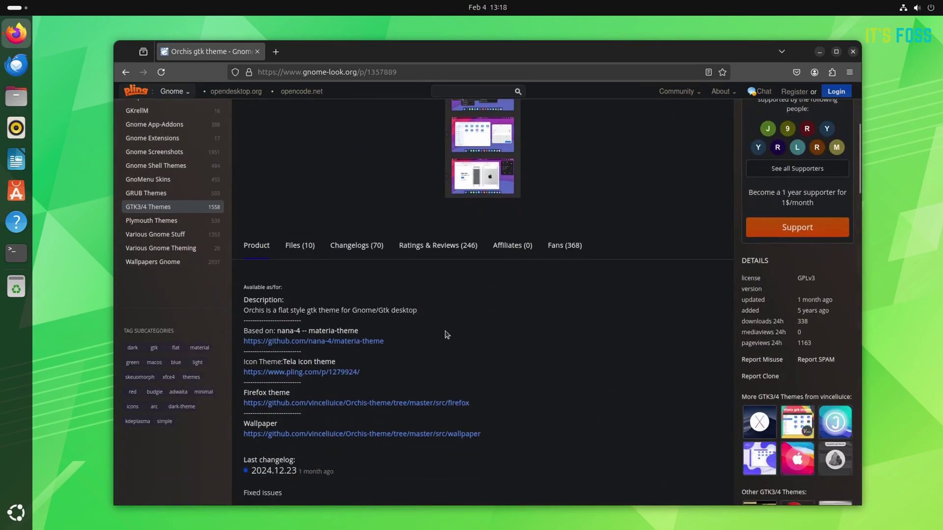
left_click(306, 245)
scroll(265, 295, "down", 3)
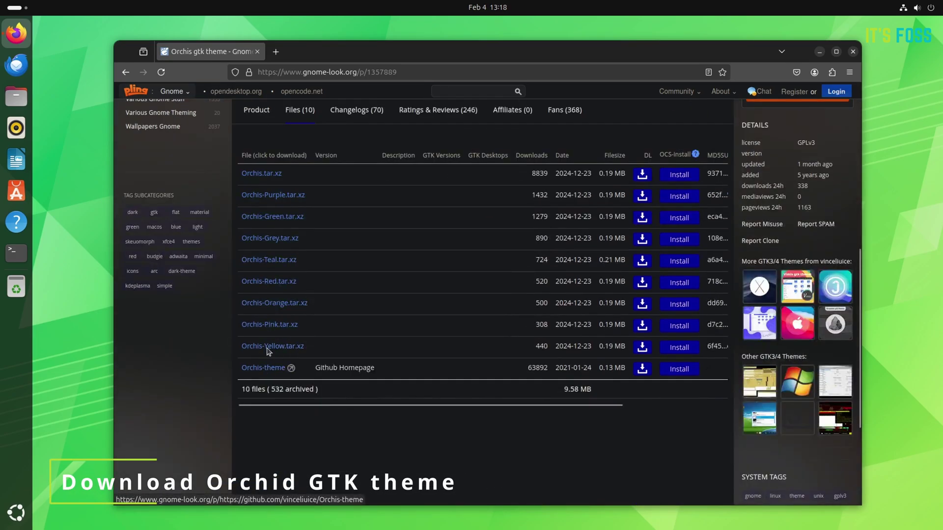
left_click(273, 175)
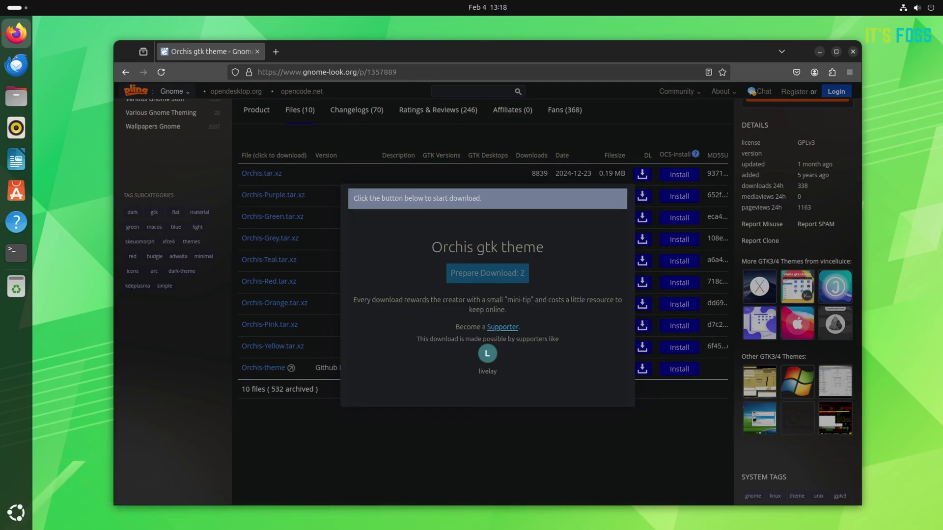
left_click(467, 279)
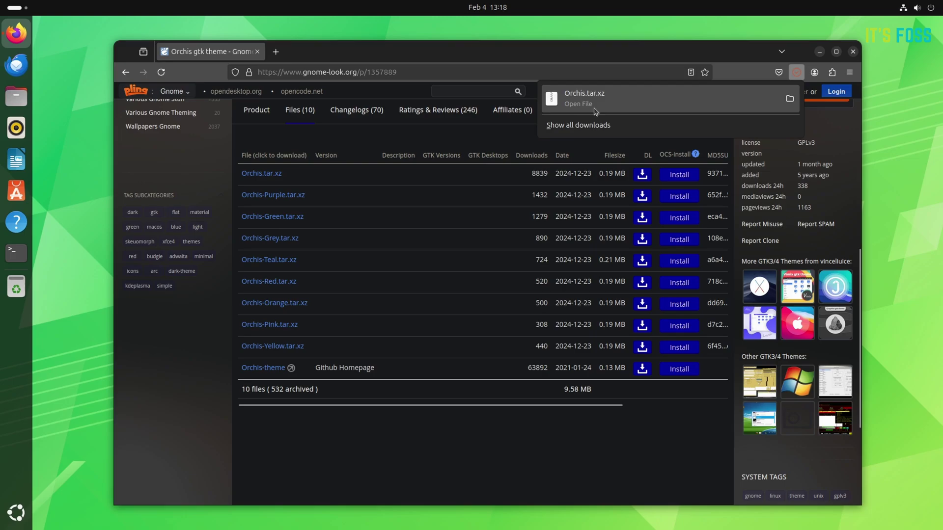
scroll(378, 271, "up", 7)
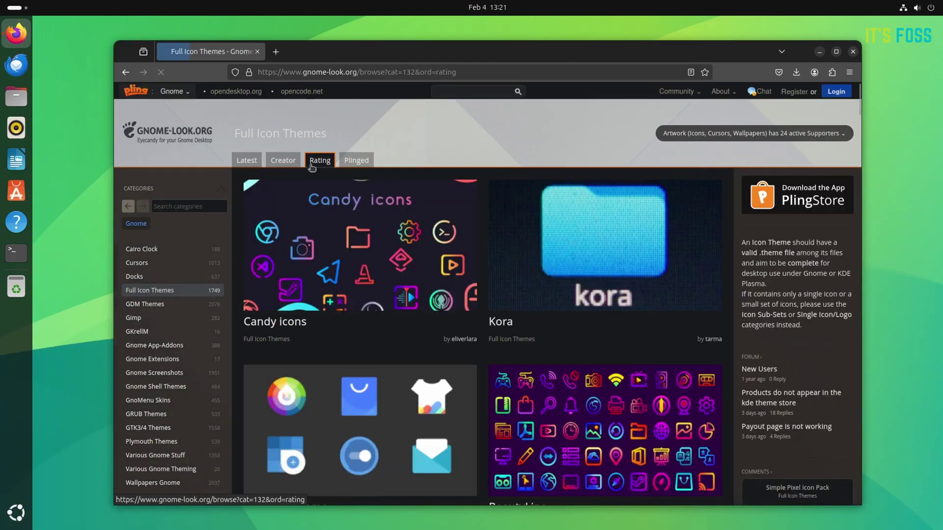
Inspect the Reversal icon theme page and its coloured folder preview screenshots.
scroll(322, 280, "down", 2)
scroll(322, 280, "down", 4)
scroll(322, 280, "down", 6)
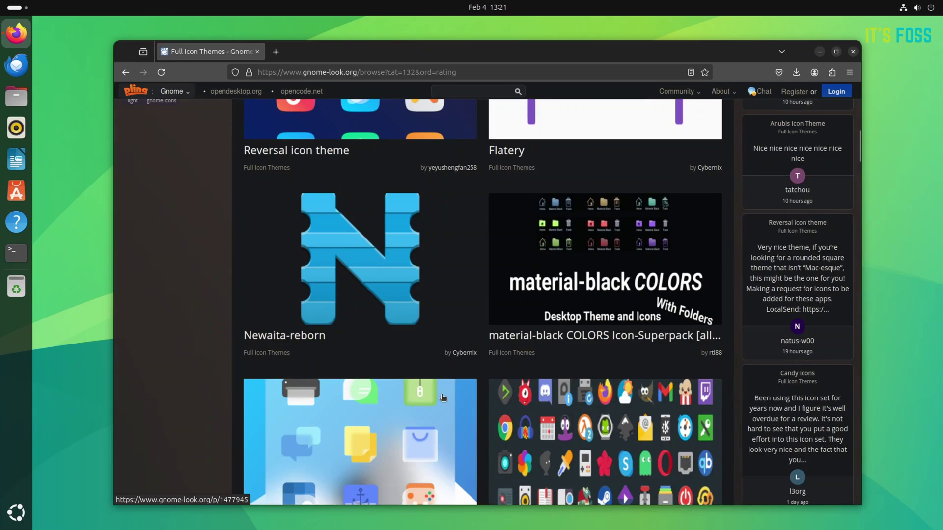
scroll(442, 397, "up", 6)
scroll(363, 383, "down", 6)
scroll(287, 370, "up", 4)
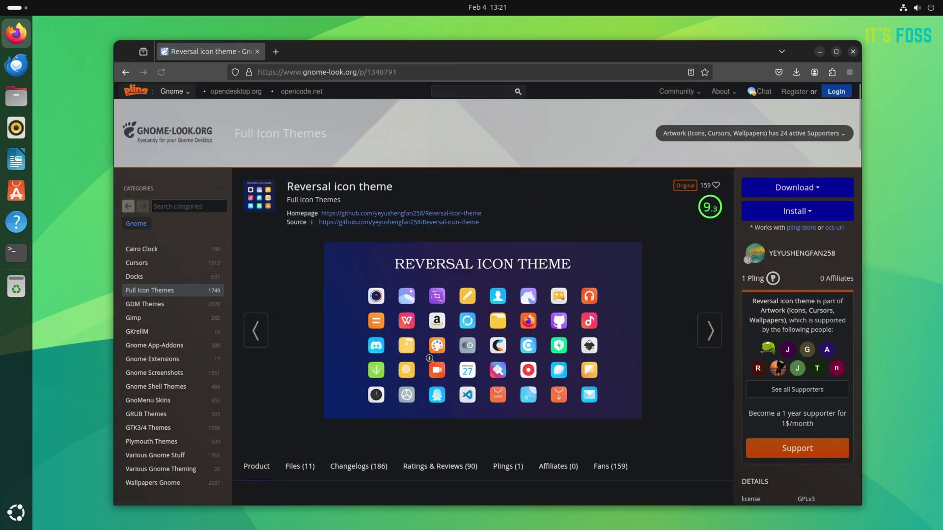
left_click(716, 337)
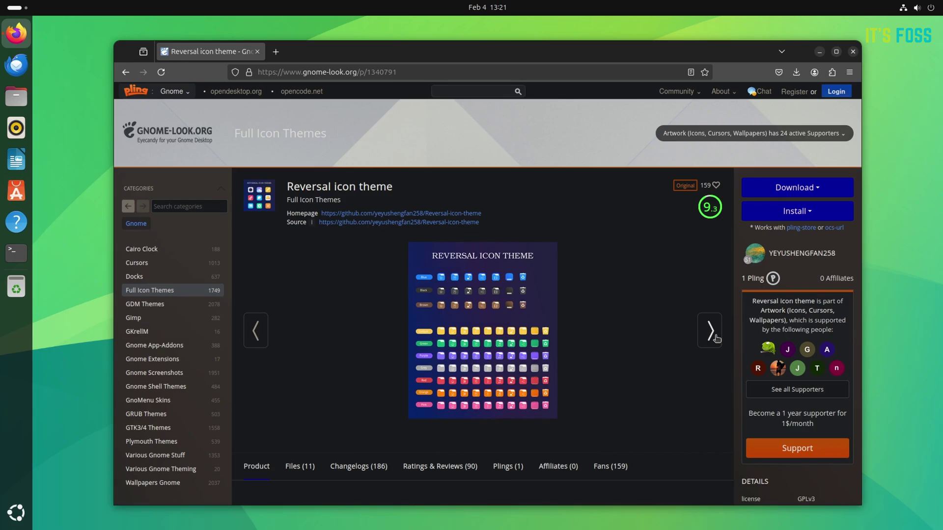
left_click(445, 281)
scroll(347, 294, "down", 3)
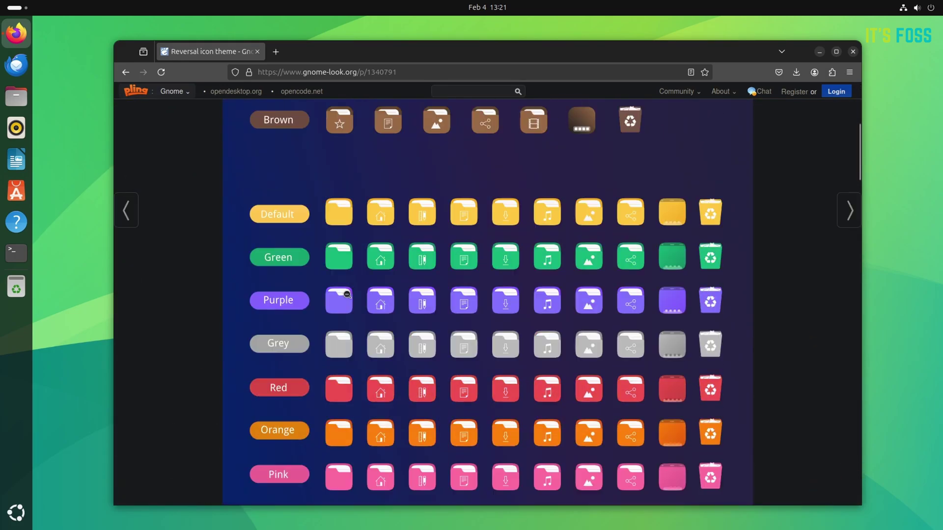
key("Escape")
Download Reversal-blue.tar.xz from the theme's Files tab.
left_click(301, 381)
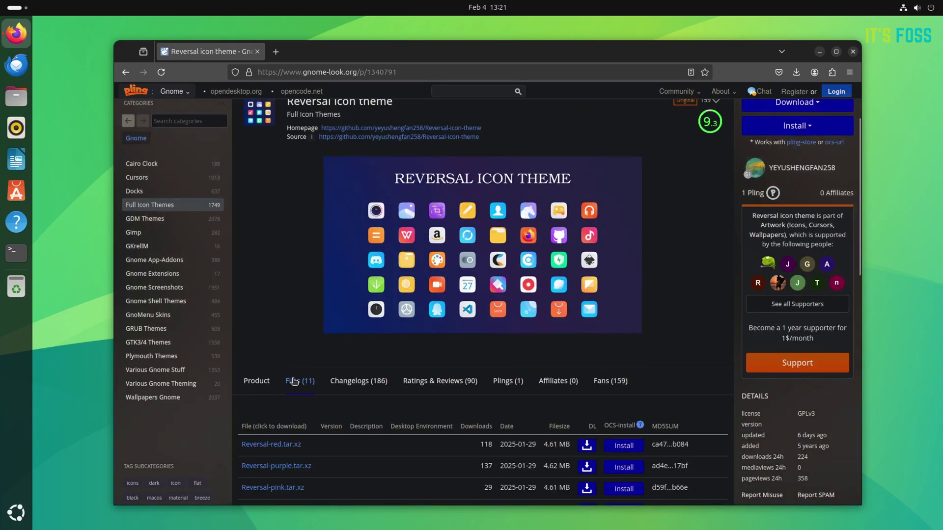
scroll(305, 395, "down", 2)
scroll(306, 396, "down", 3)
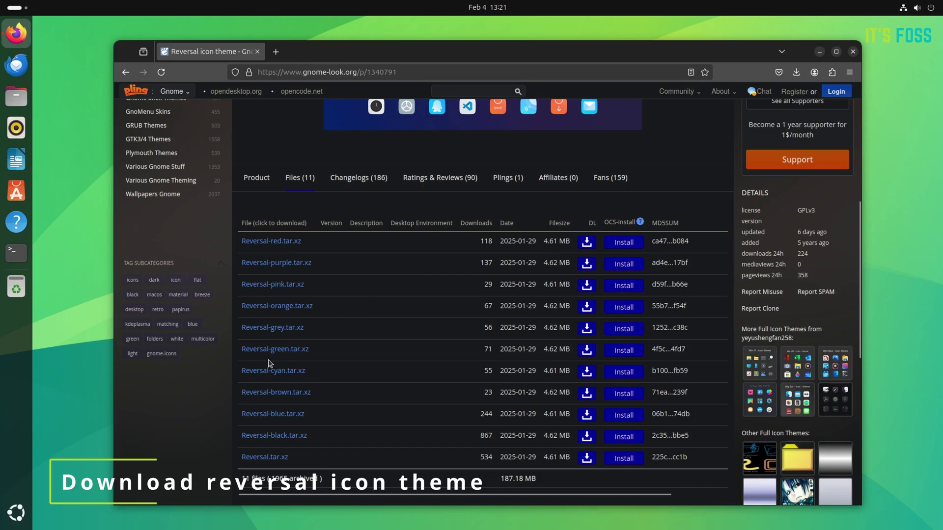
left_click(273, 415)
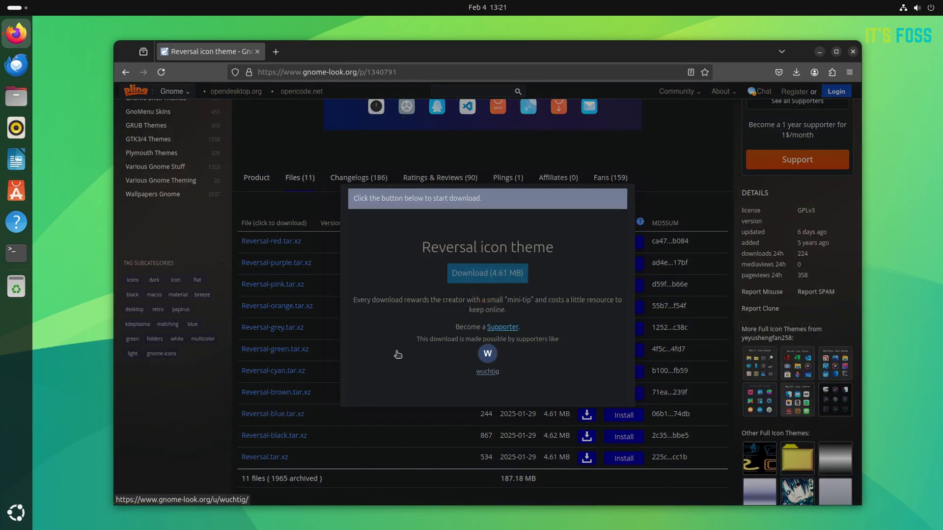
left_click(488, 275)
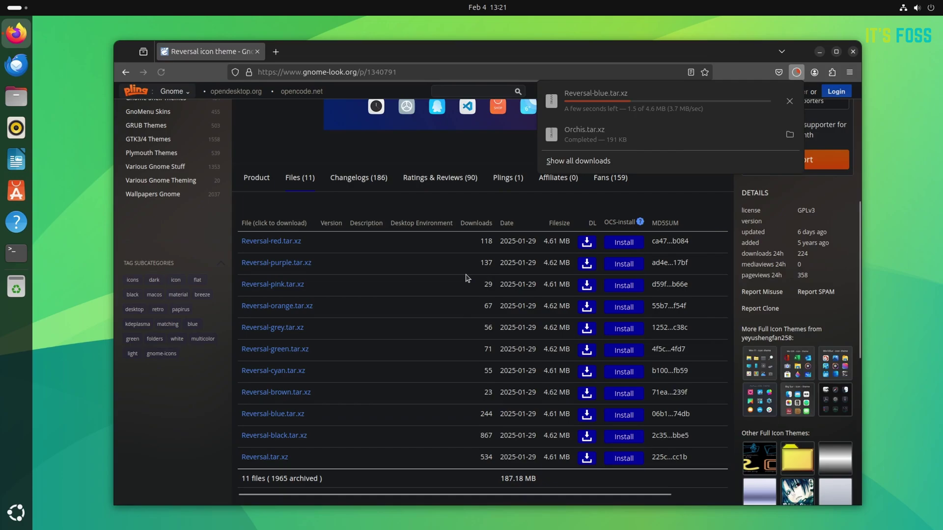
left_click(442, 204)
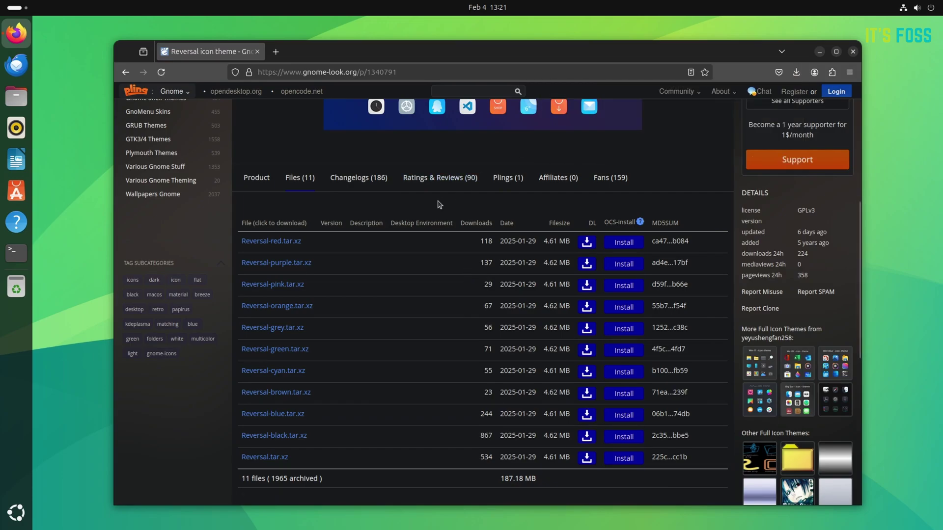
scroll(172, 129, "up", 6)
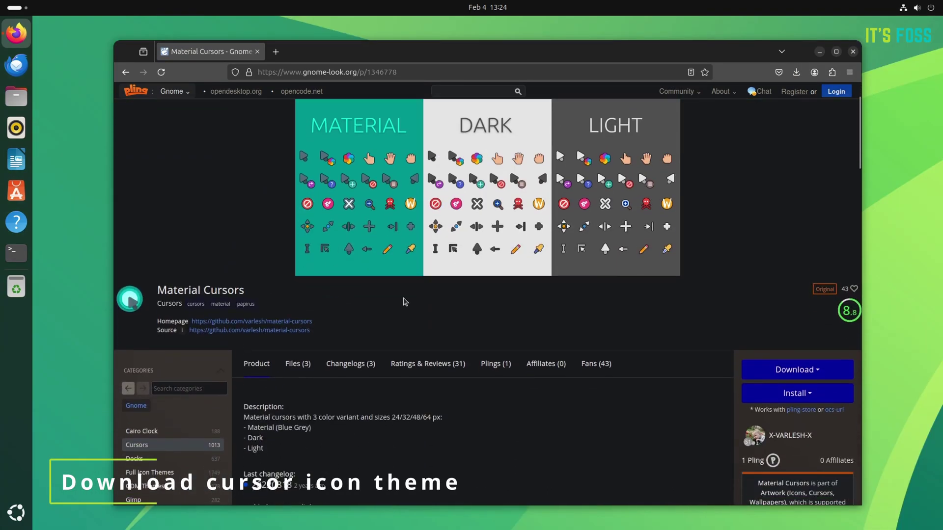
Pick material-cursors.tar.gz from the Material Cursors Files tab and start its download.
scroll(295, 304, "down", 3)
left_click(298, 302)
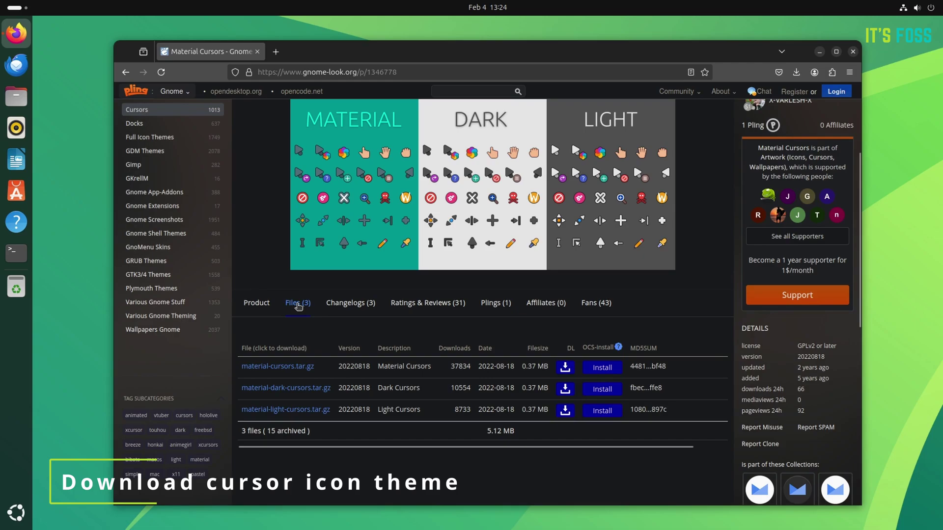
scroll(281, 243, "down", 3)
left_click(287, 234)
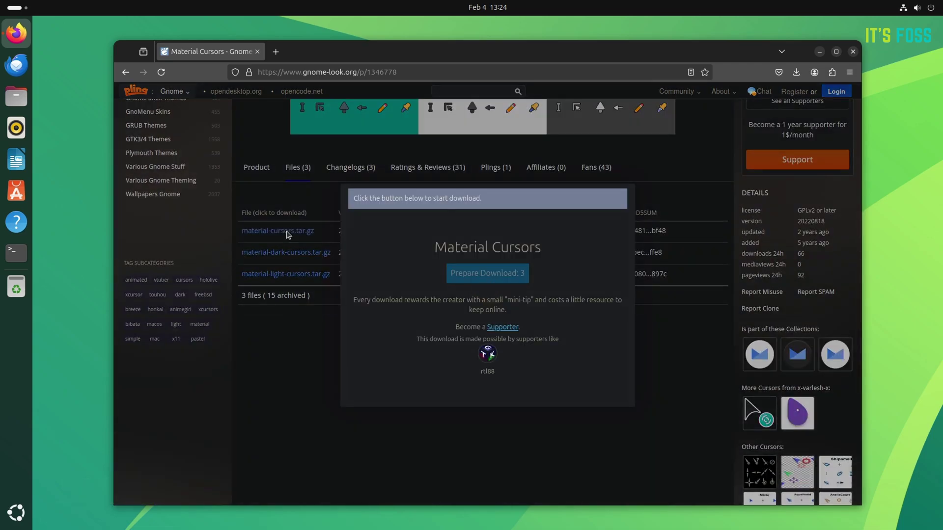
left_click(466, 280)
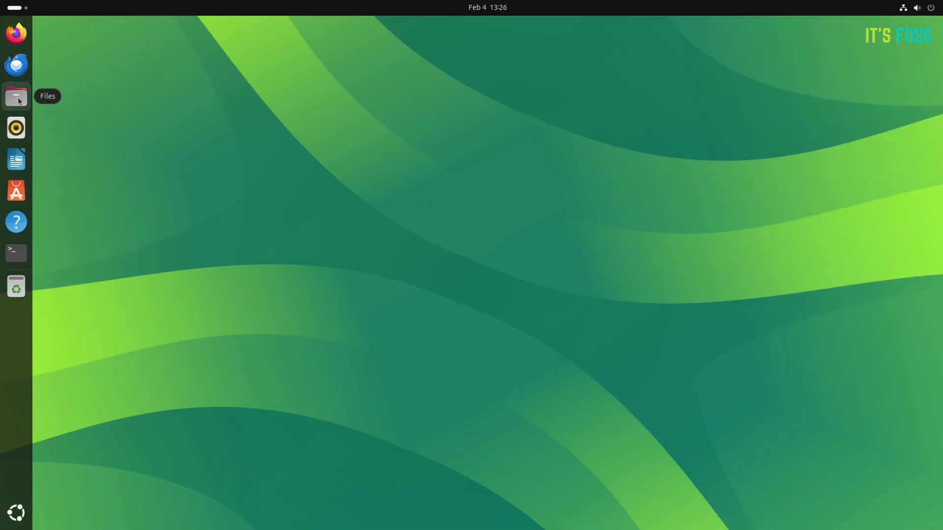
Open Files at Home and turn on Show Hidden Files.
left_click(18, 98)
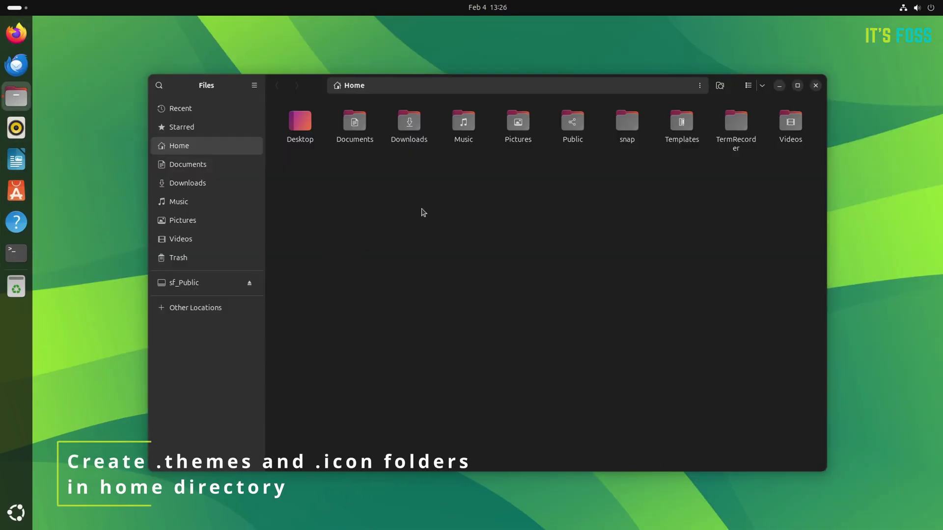
left_click(254, 85)
left_click(236, 210)
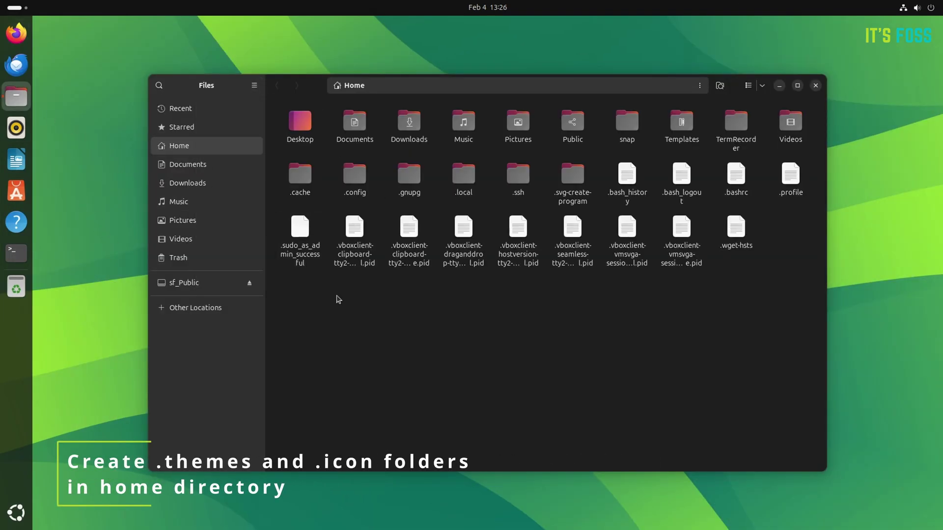
Create new folders named .themes and .icons in the Home folder.
right_click(379, 306)
left_click(393, 314)
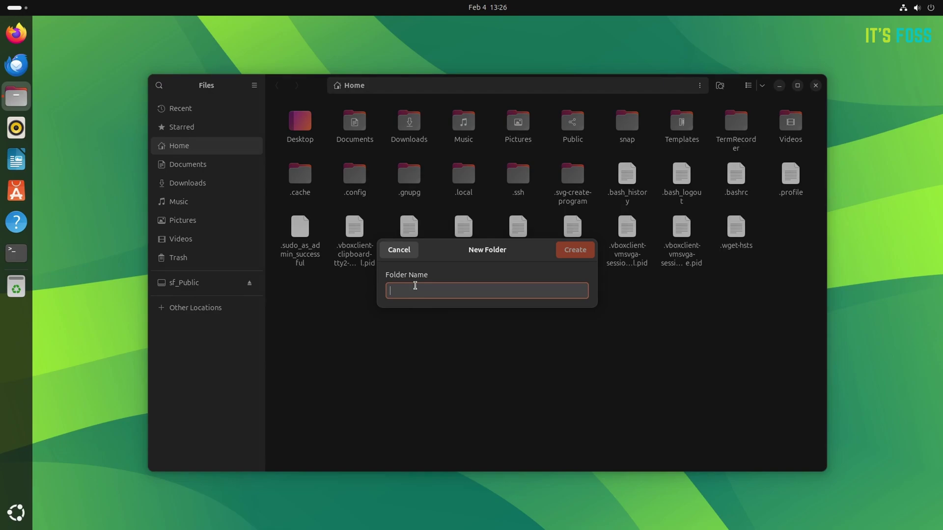
type(".themes")
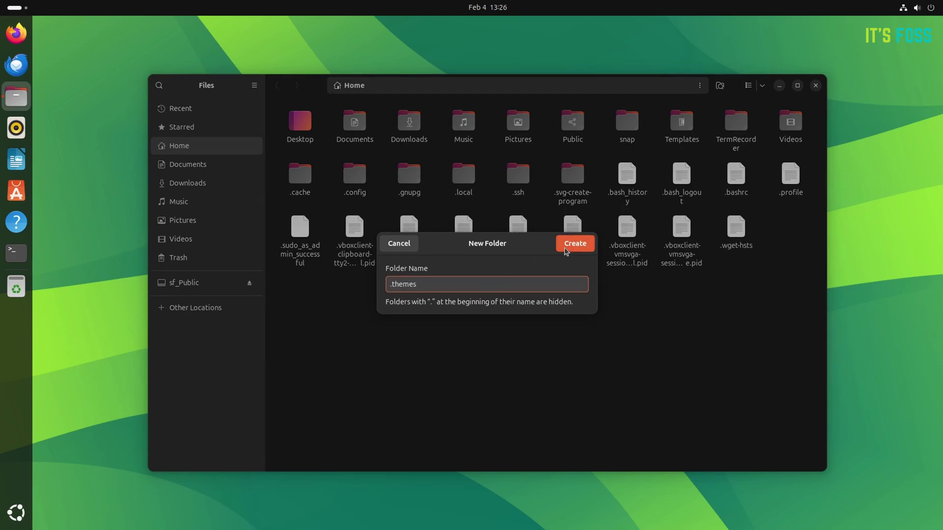
left_click(572, 244)
right_click(482, 300)
left_click(510, 314)
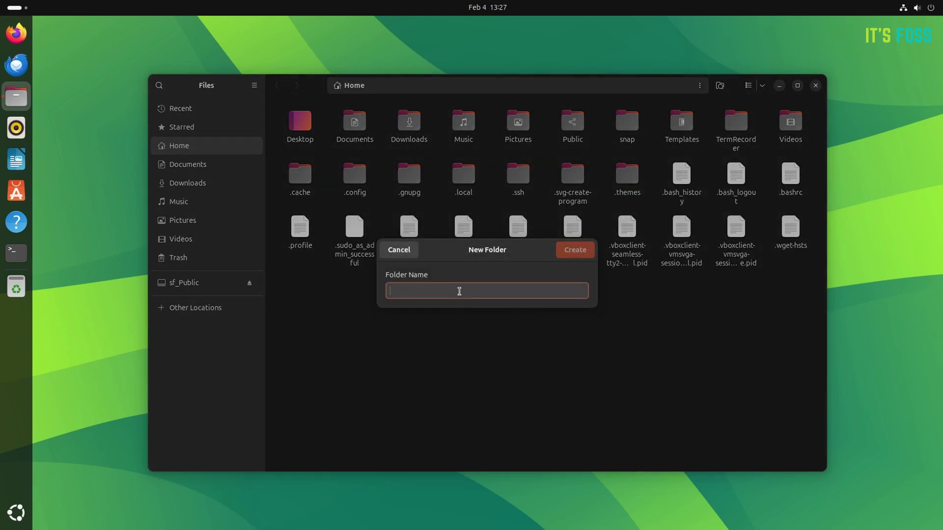
type(".iconns")
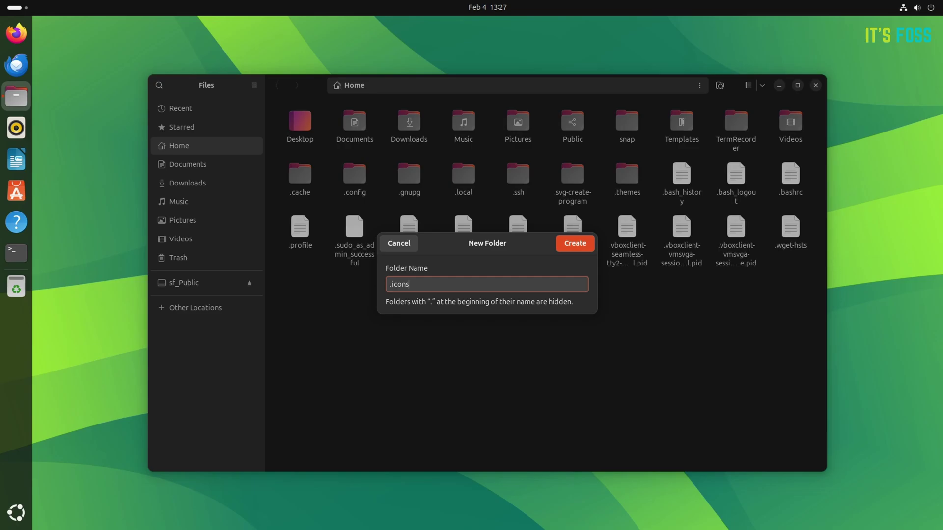
left_click(575, 244)
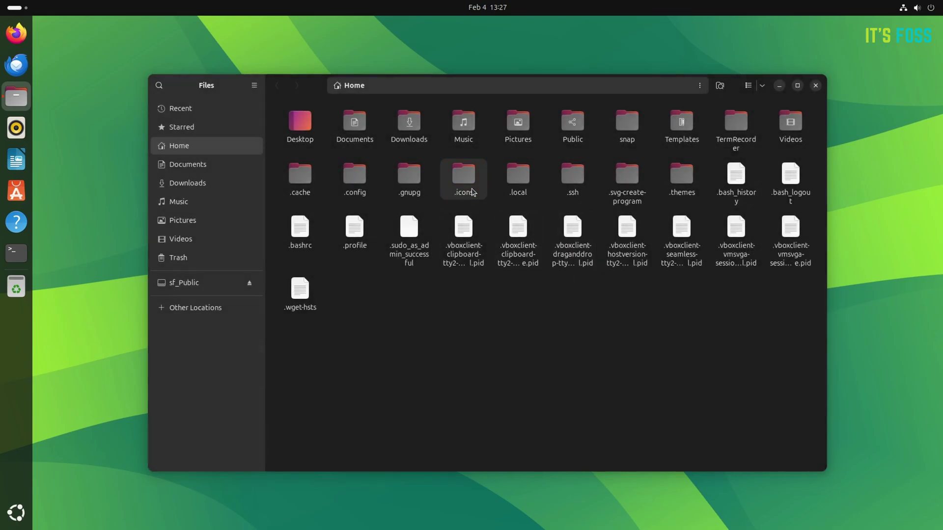
left_click(472, 193)
left_click(680, 194)
left_click(488, 313)
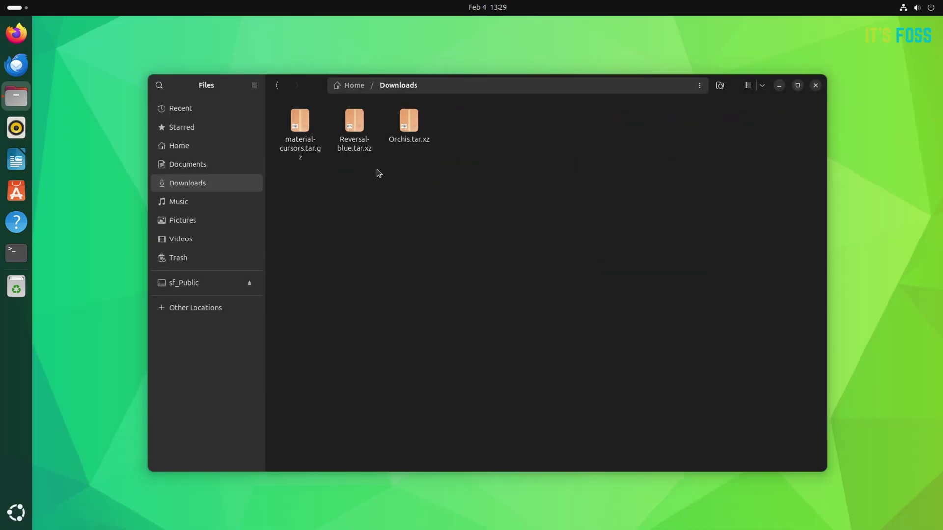
Extract Orchis.tar.xz and copy its six Orchis theme folders.
right_click(404, 117)
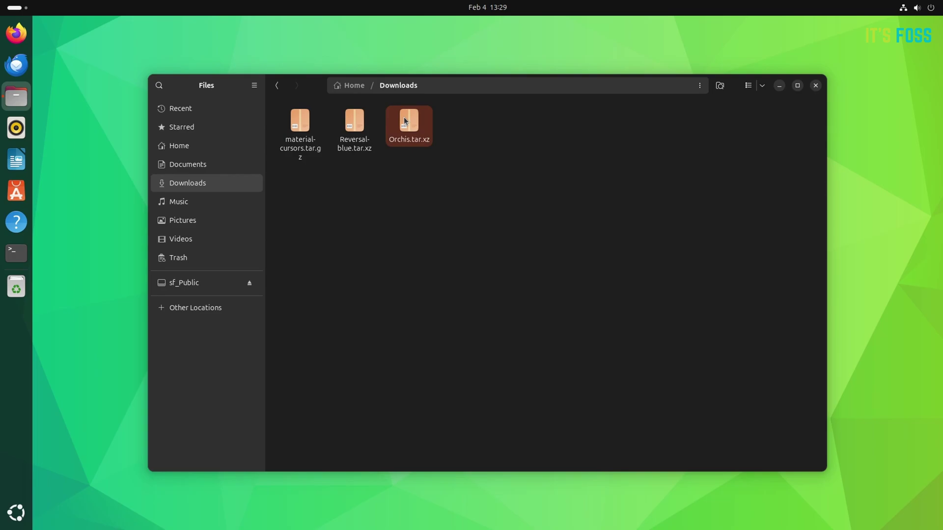
left_click(431, 129)
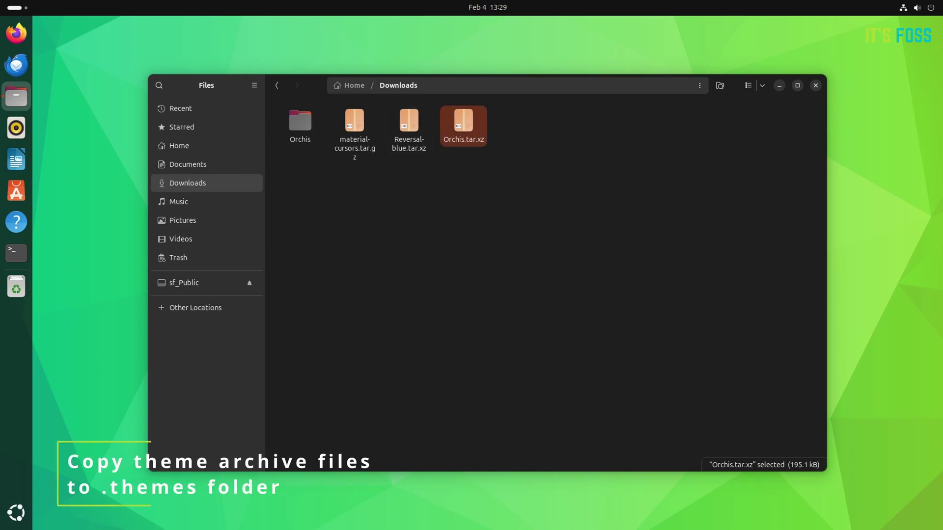
double_click(317, 133)
left_click_drag(298, 176, 572, 116)
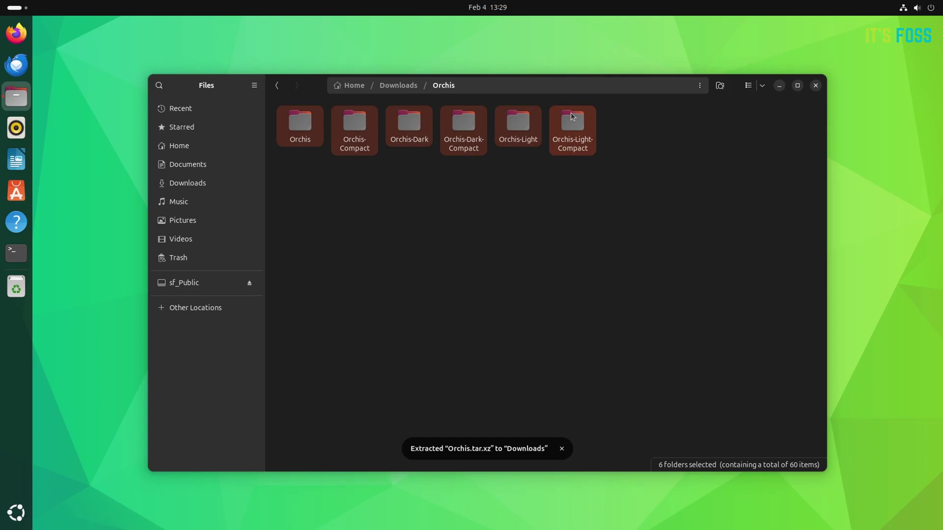
right_click(573, 115)
left_click(589, 185)
Paste the Orchis theme folders into the Home .themes folder.
left_click(179, 146)
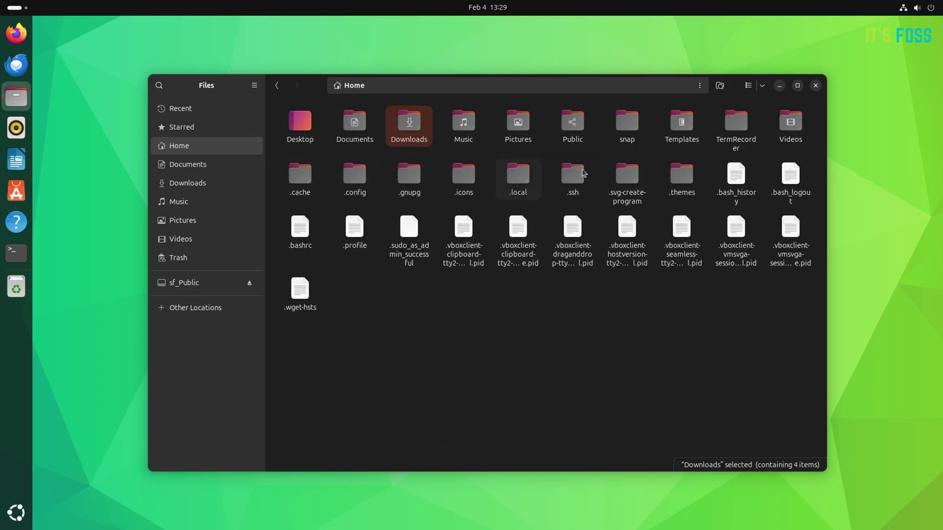
left_click(683, 177)
double_click(683, 177)
right_click(381, 118)
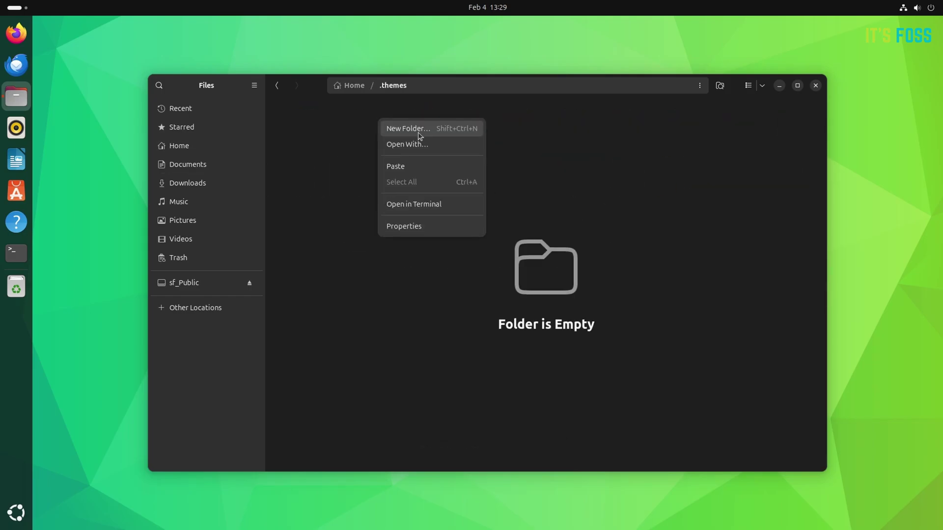
left_click(421, 169)
left_click(418, 228)
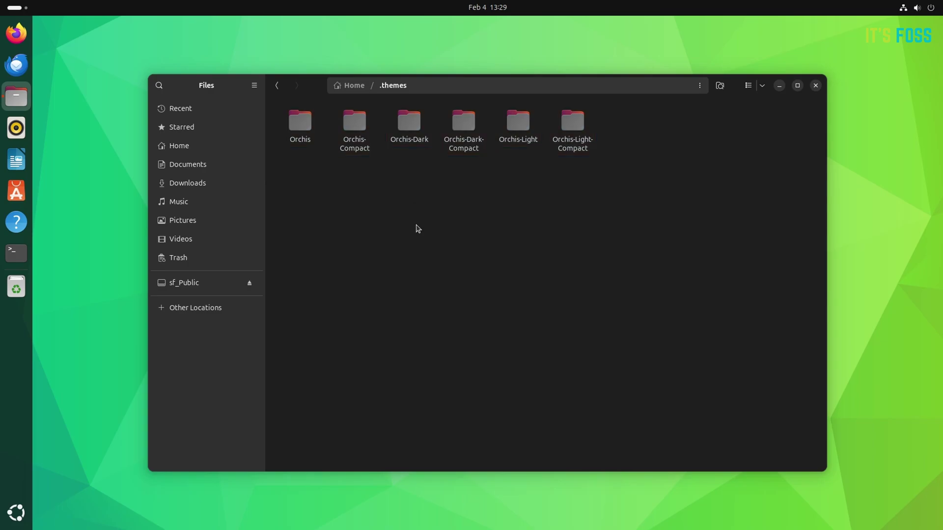
Extract the Reversal-blue and material-cursors archives in Downloads.
left_click(190, 148)
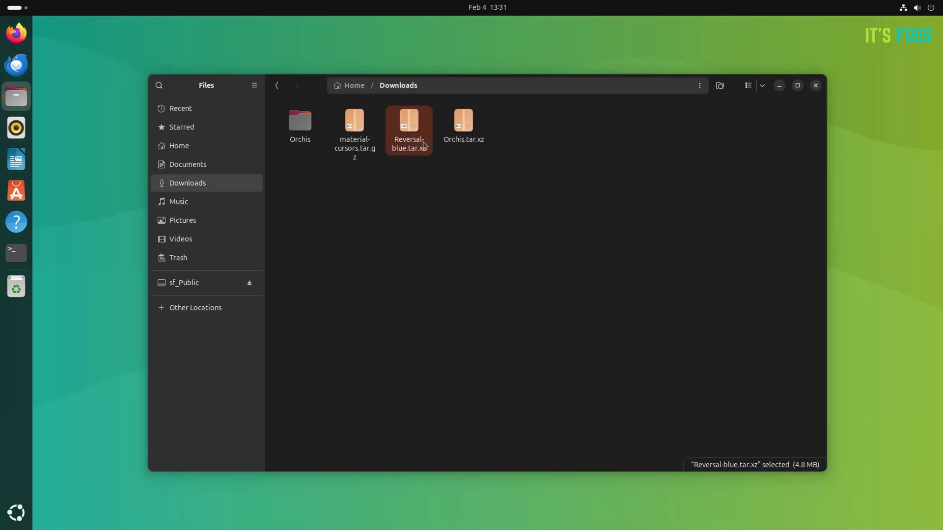
right_click(418, 116)
left_click(432, 127)
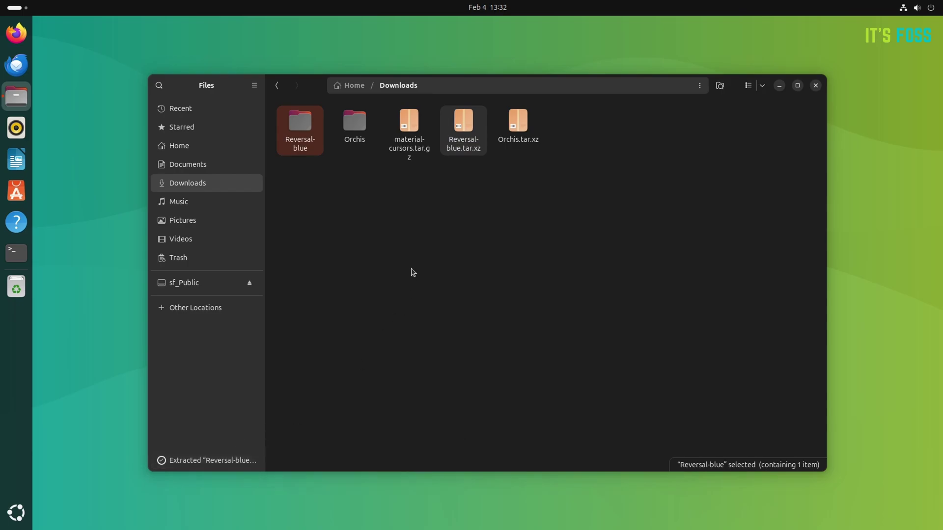
right_click(407, 132)
left_click(448, 136)
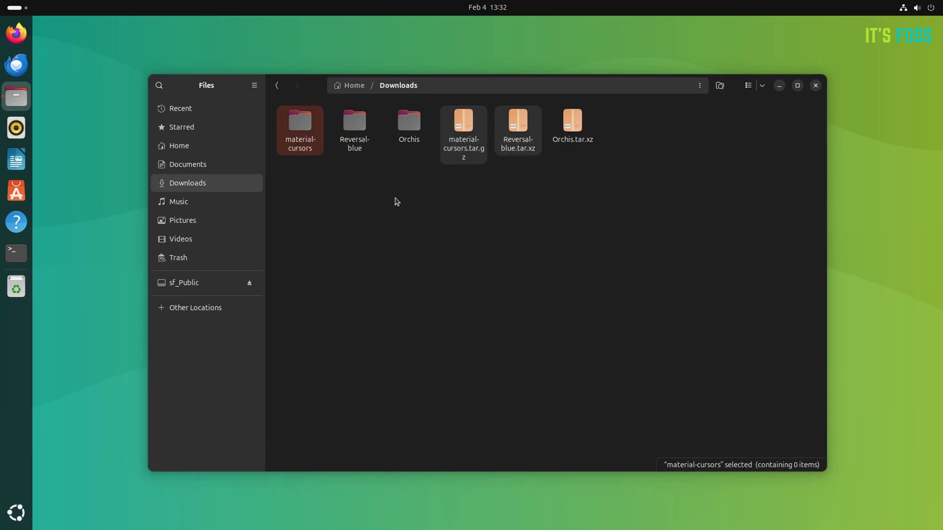
Copy Reversal-blue and Reversal-blue-dark into .icons, then open the material-cursors folder.
double_click(349, 158)
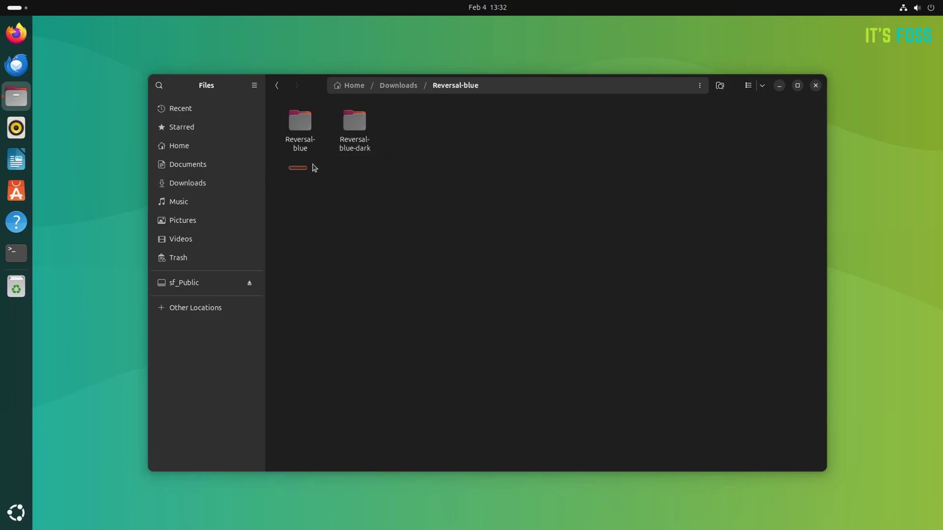
left_click_drag(314, 168, 366, 129)
right_click(366, 128)
left_click(371, 199)
left_click(216, 149)
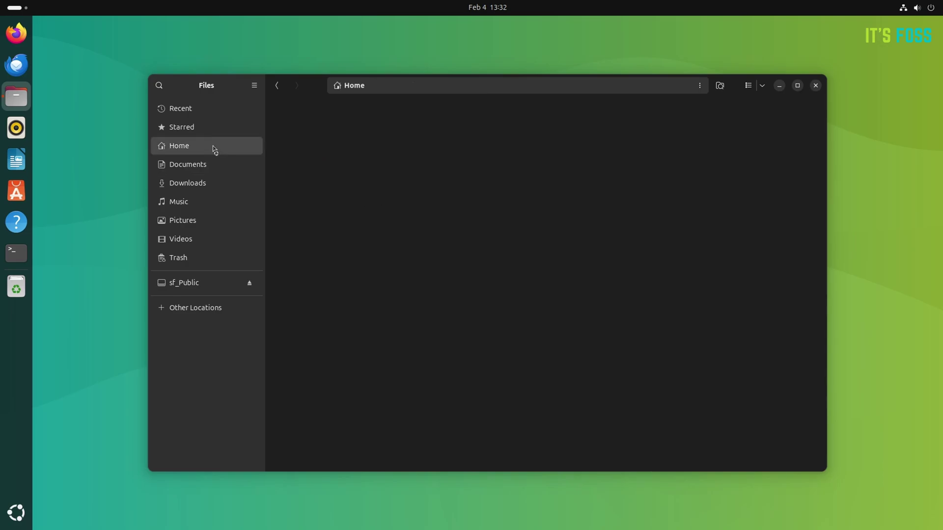
double_click(464, 176)
right_click(420, 160)
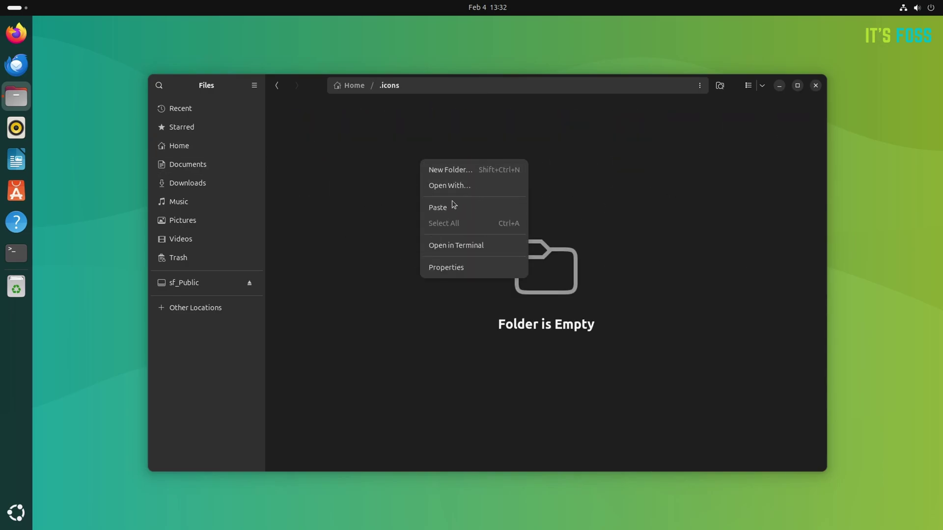
left_click(437, 207)
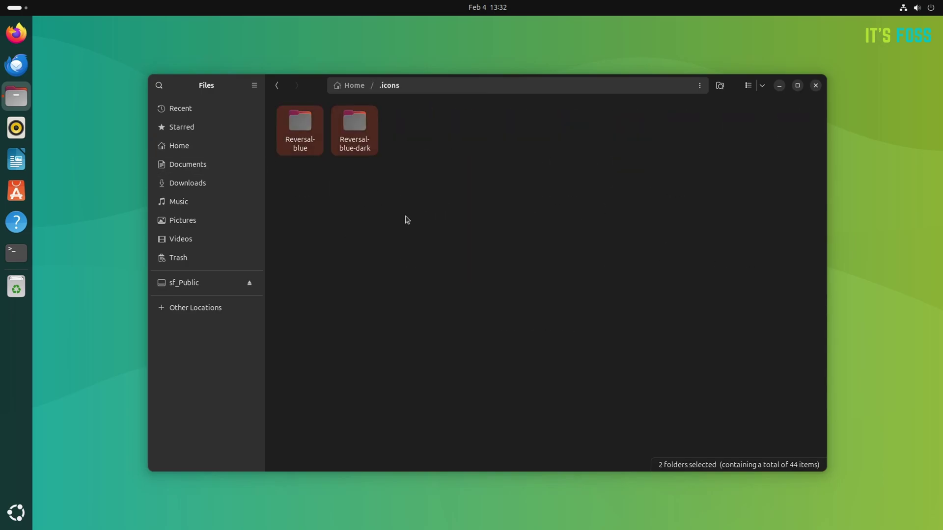
left_click(196, 185)
double_click(307, 149)
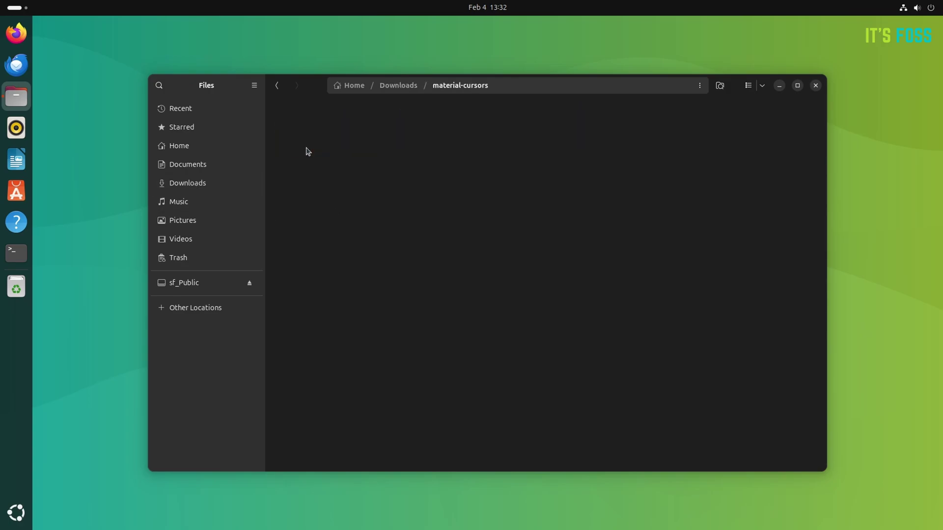
Copy the assets folder, gtk.css and gtk-dark.css from .themes/Orchis-Dark-Compact/gtk-4.0.
double_click(300, 151)
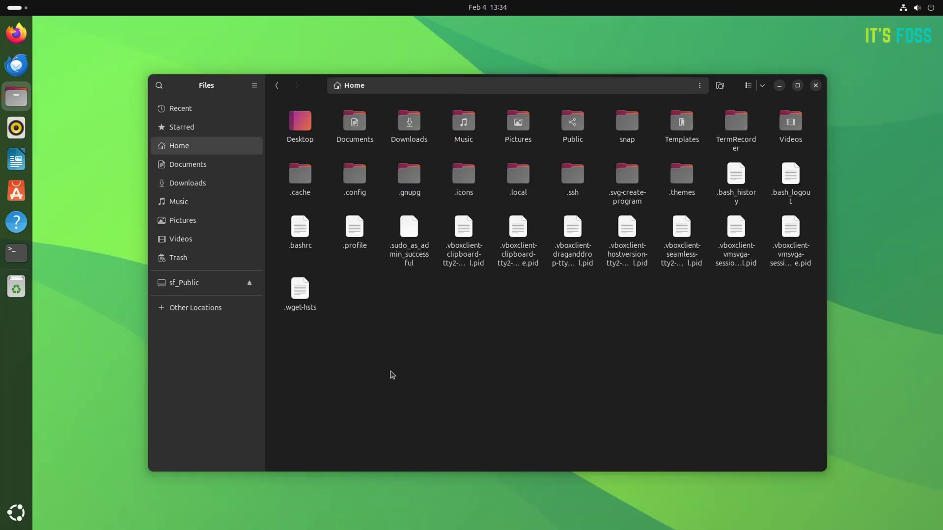
double_click(682, 182)
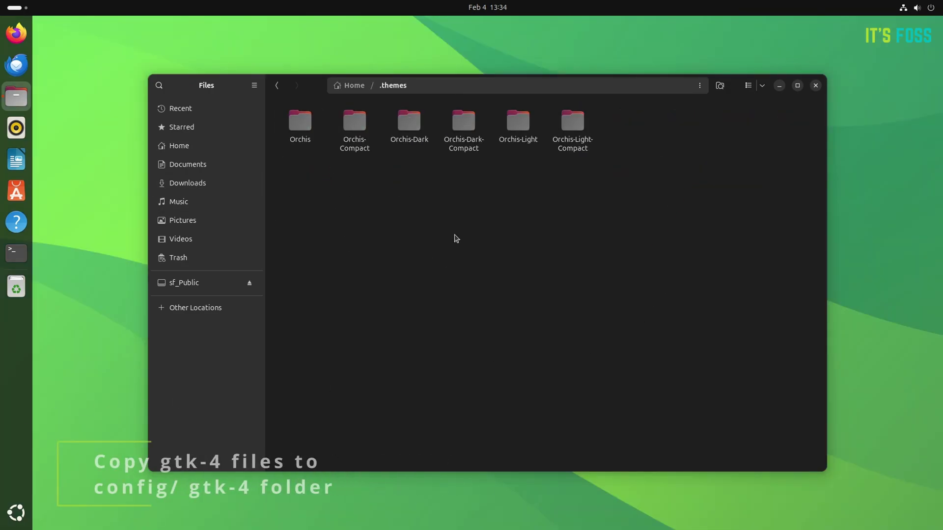
double_click(464, 128)
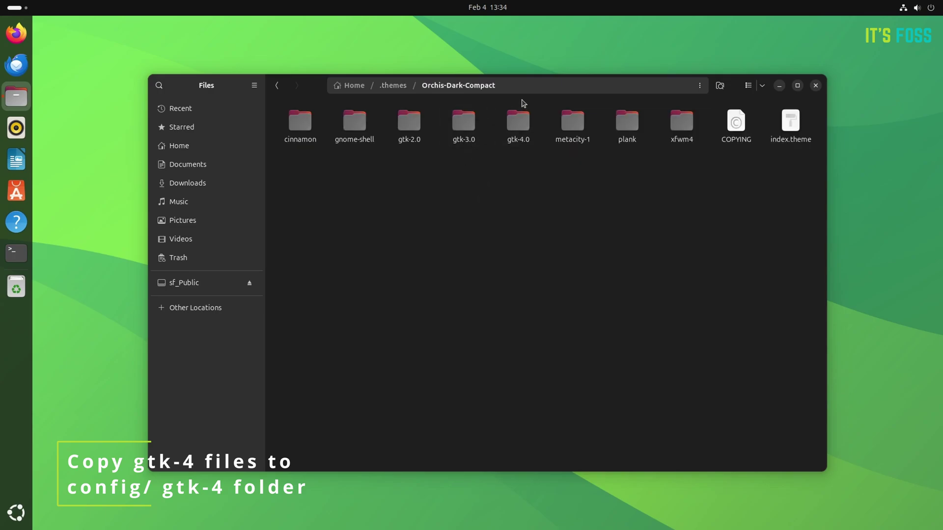
double_click(520, 123)
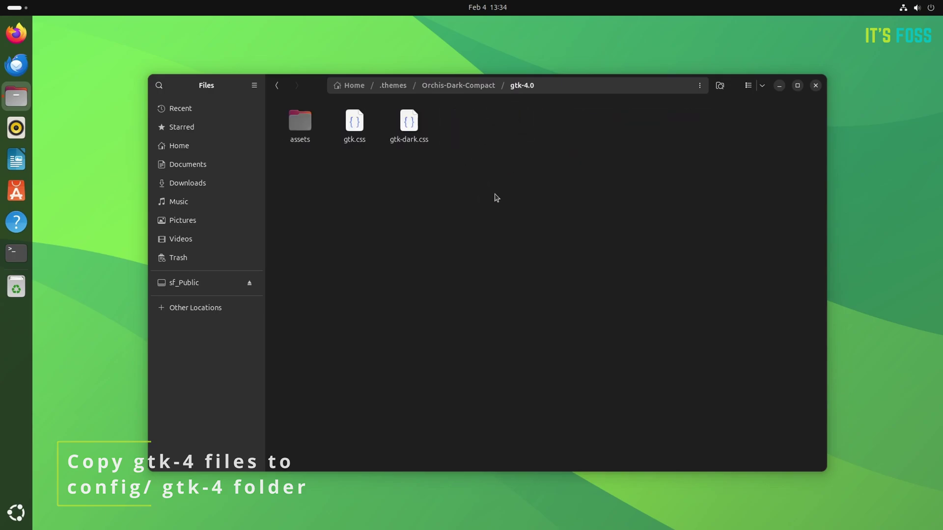
left_click_drag(290, 165, 400, 151)
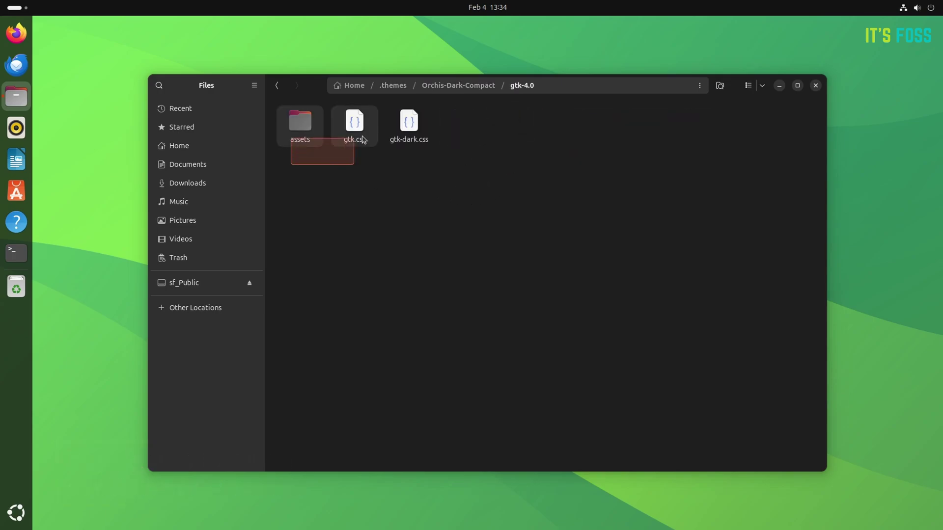
right_click(408, 118)
left_click(440, 201)
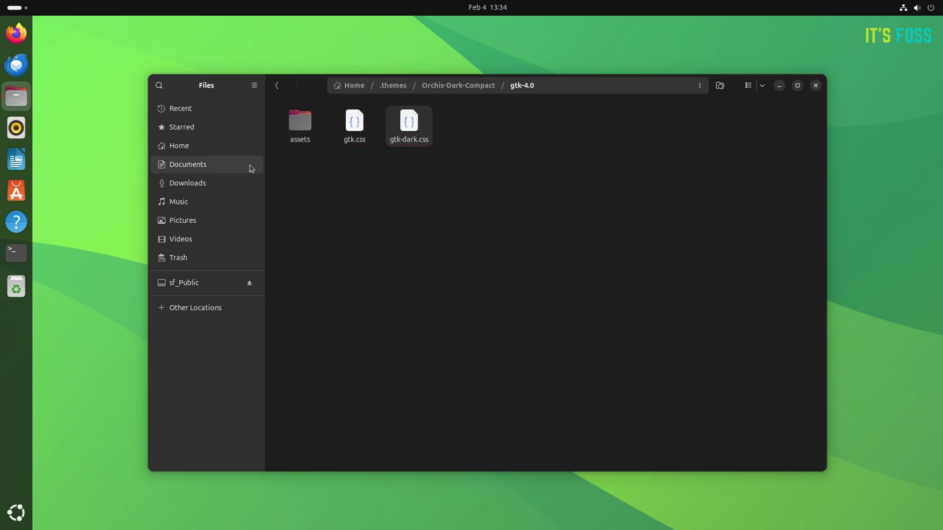
Open the empty gtk-4.0 folder inside the home directory's hidden .config folder.
left_click(213, 147)
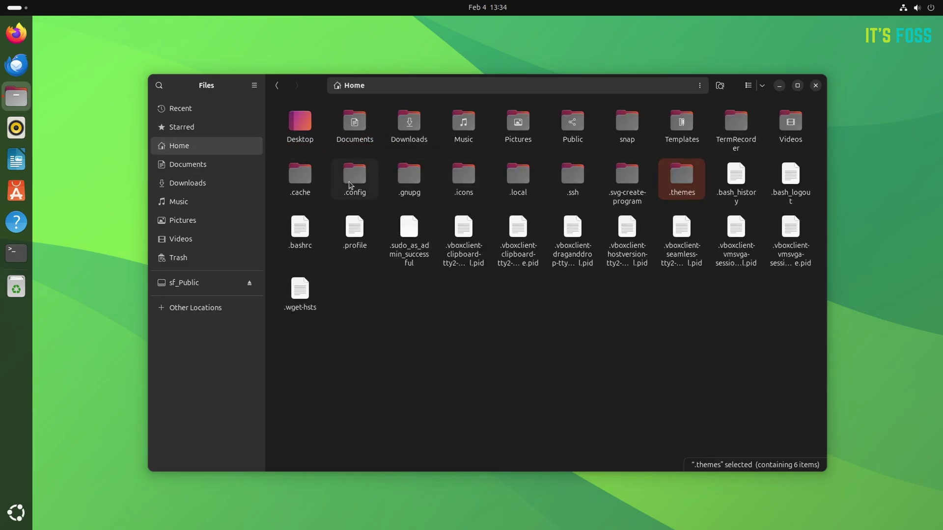
double_click(350, 185)
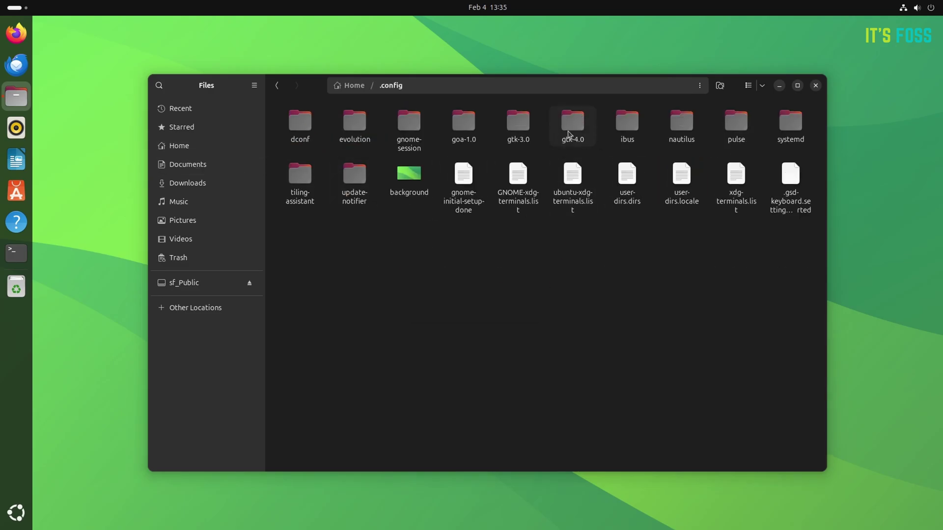
double_click(568, 134)
right_click(349, 146)
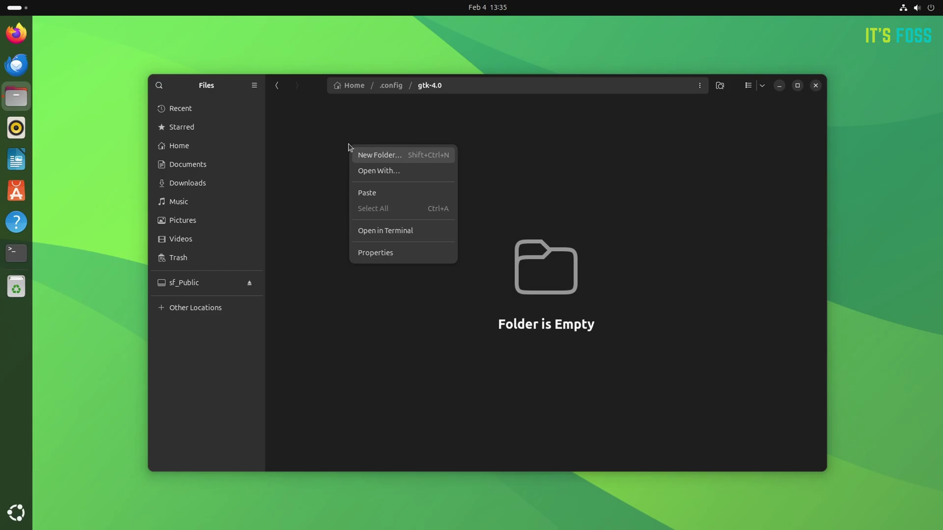
Paste the Orchis gtk-4.0 files into .config/gtk-4.0, then launch Tweaks at Appearance.
left_click(389, 195)
key("super+a")
type("tw")
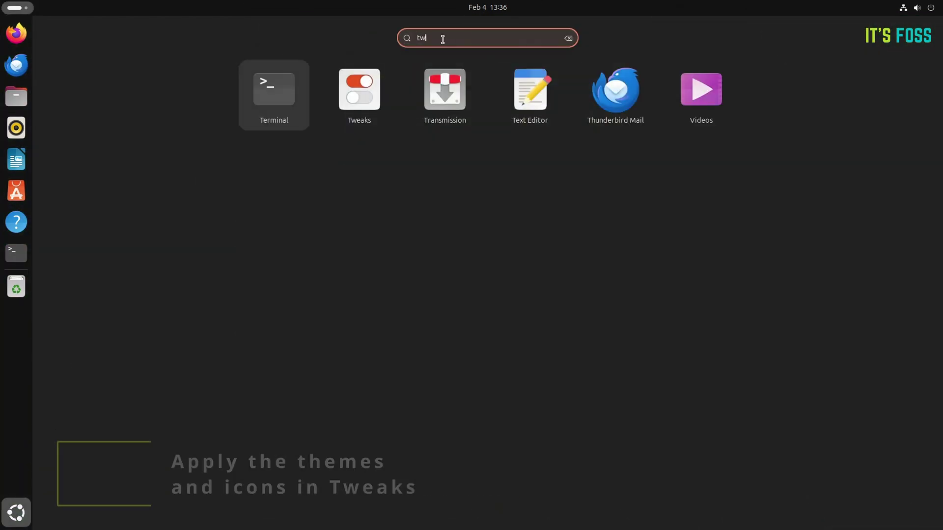
type("e")
left_click(461, 88)
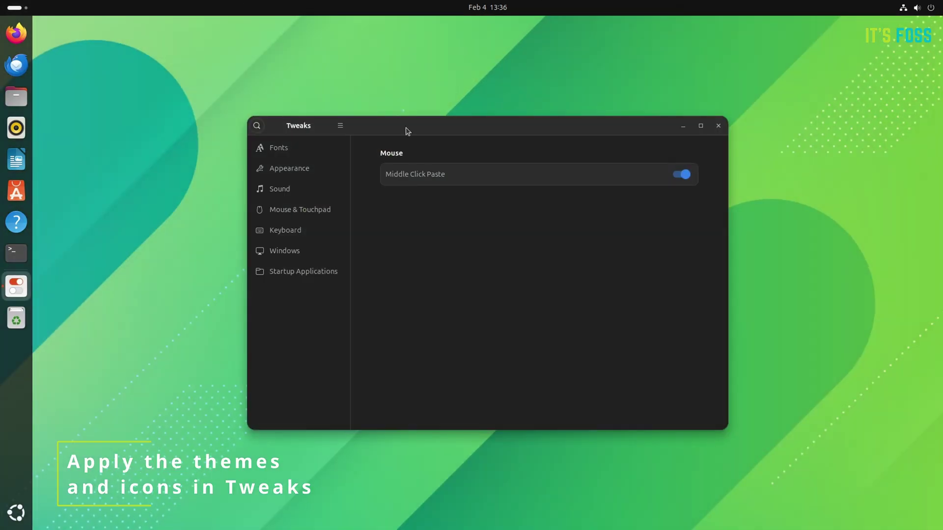
left_click(293, 172)
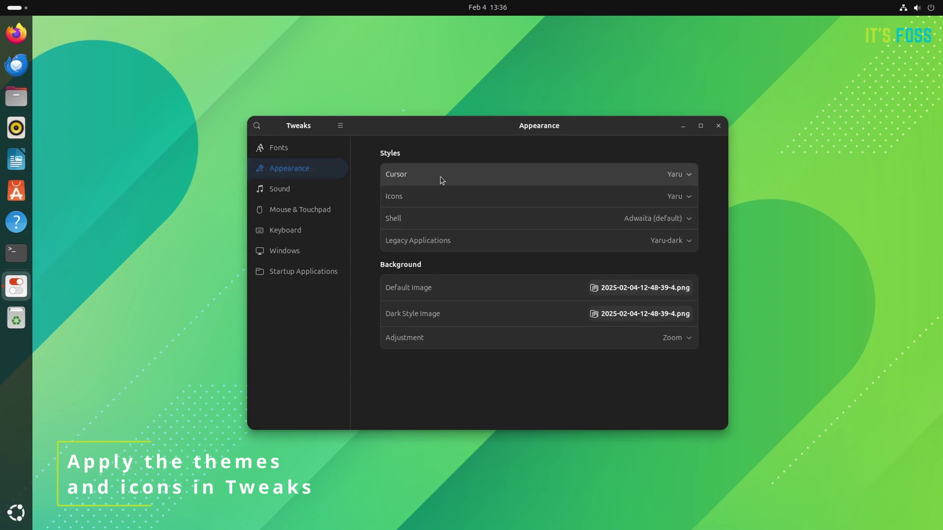
Set the cursor theme to Material_cursors and the icon theme to Reversal-blue-dark.
left_click(662, 179)
left_click(675, 269)
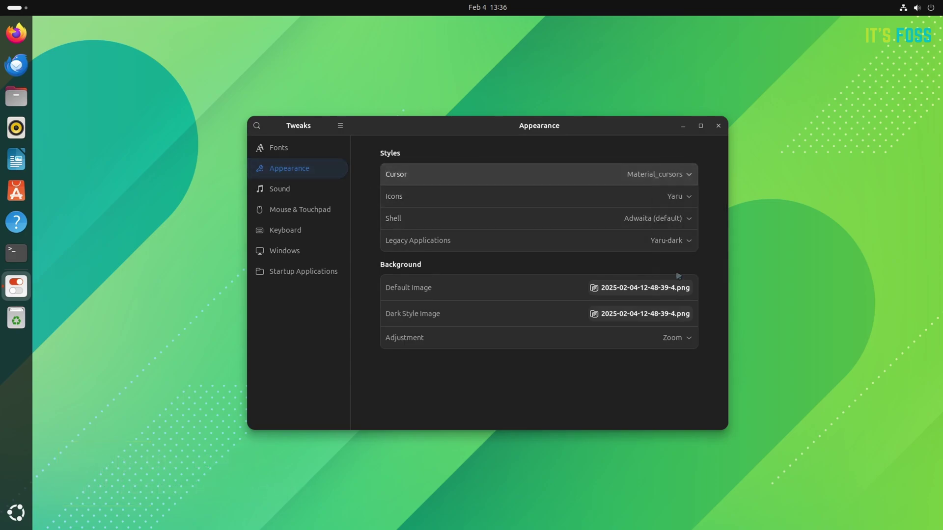
left_click(658, 199)
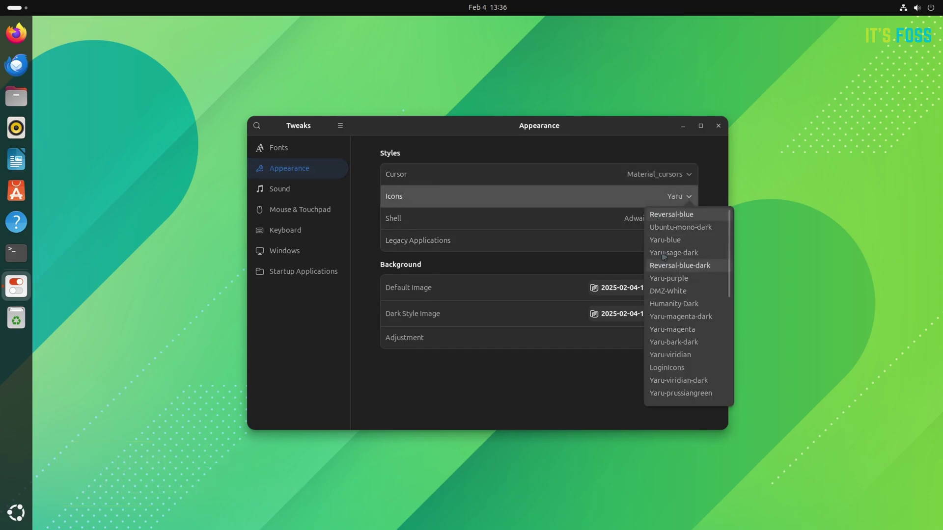
left_click(682, 266)
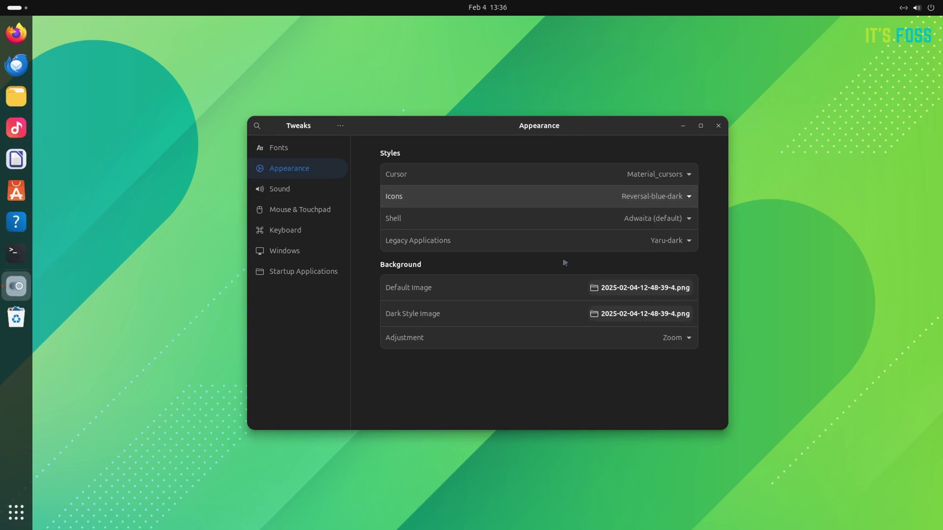
Set the shell theme to Orchis-Dark-Compact, leaving the legacy applications theme unchanged.
left_click(619, 221)
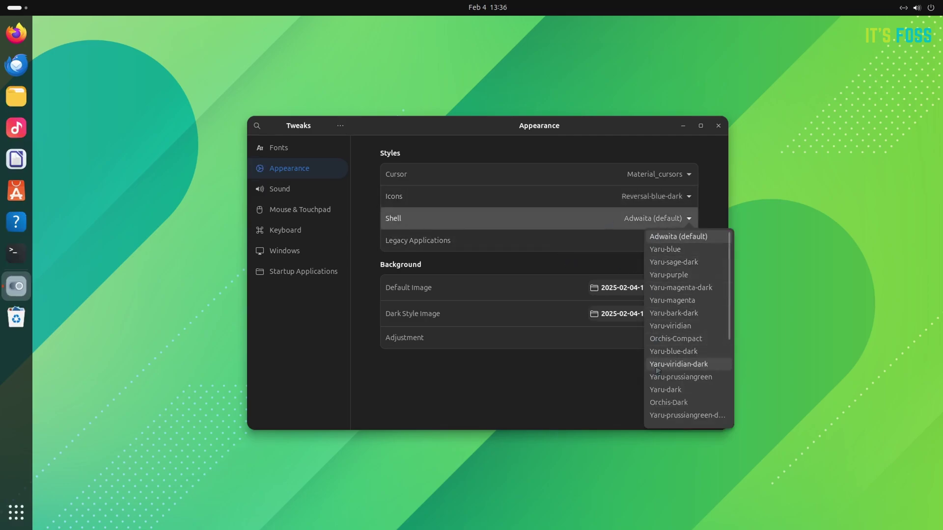
scroll(668, 364, "down", 2)
left_click(672, 414)
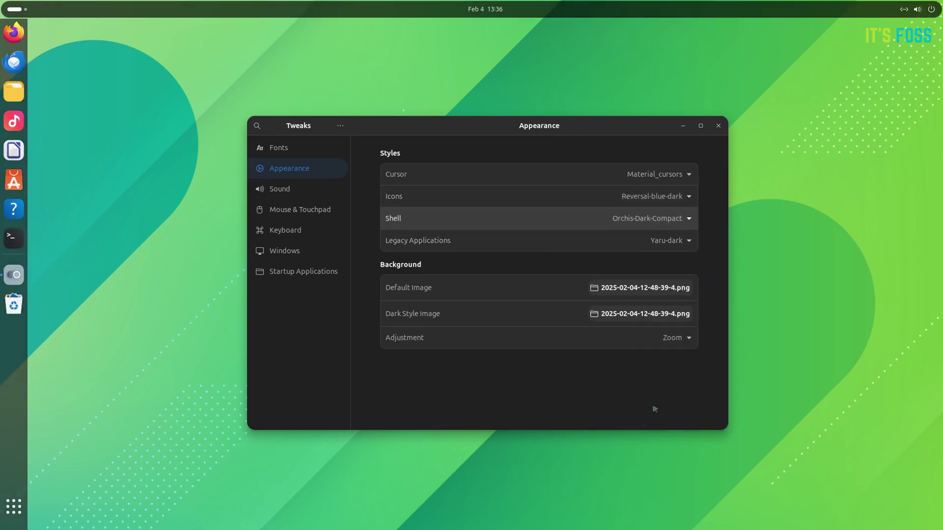
left_click(614, 241)
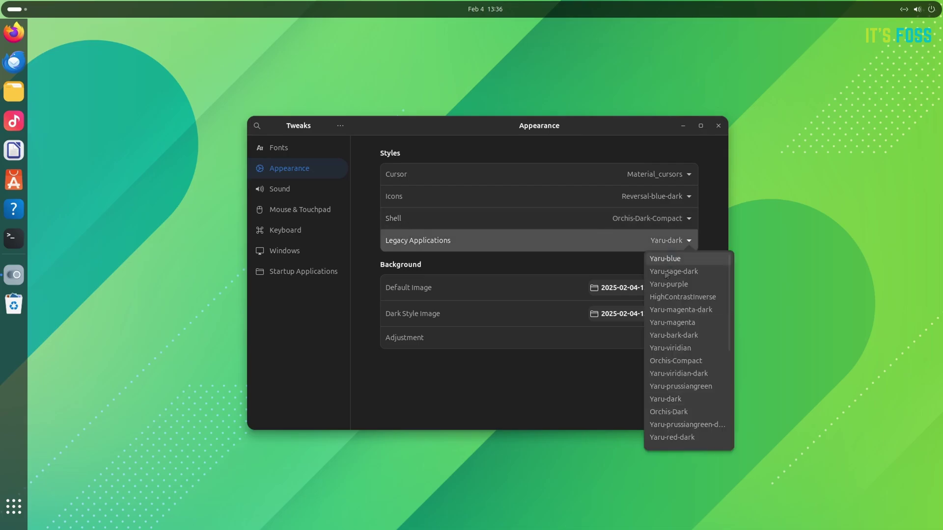
left_click(669, 411)
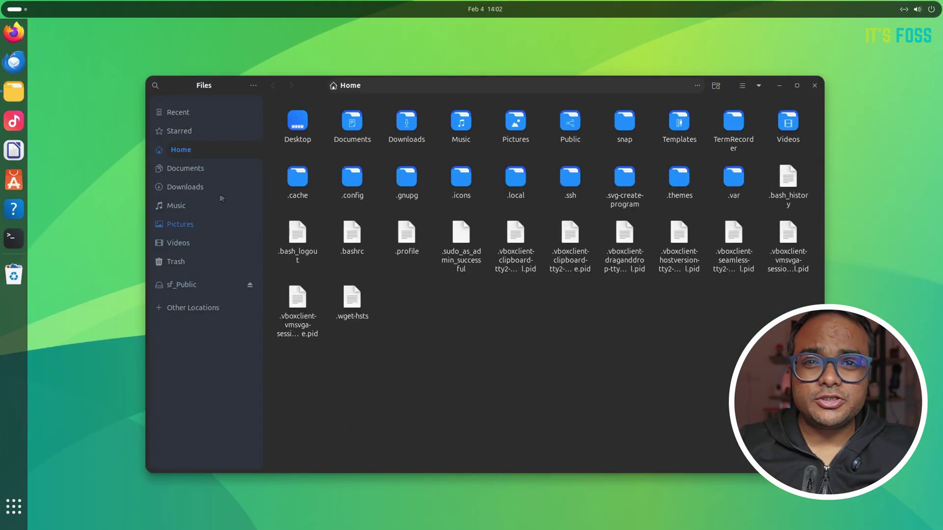
Show the Downloads folder from the Files sidebar.
left_click(185, 187)
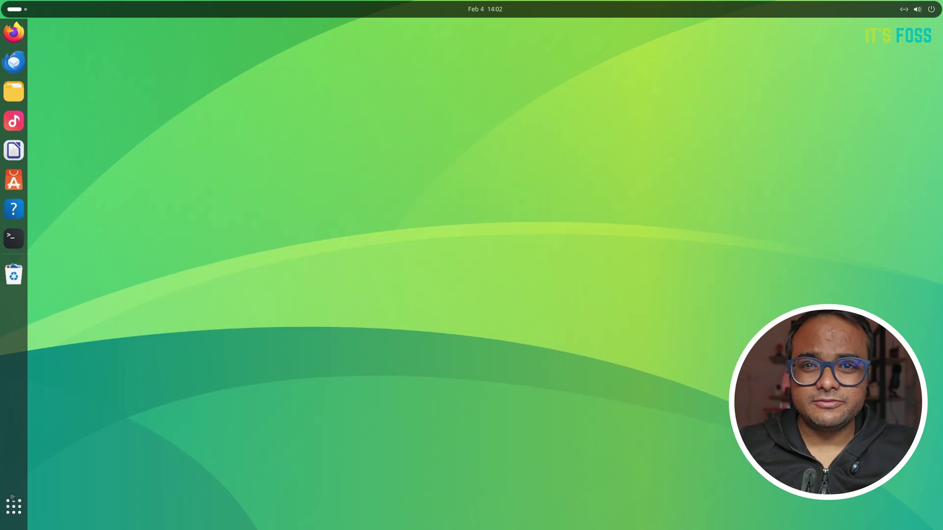